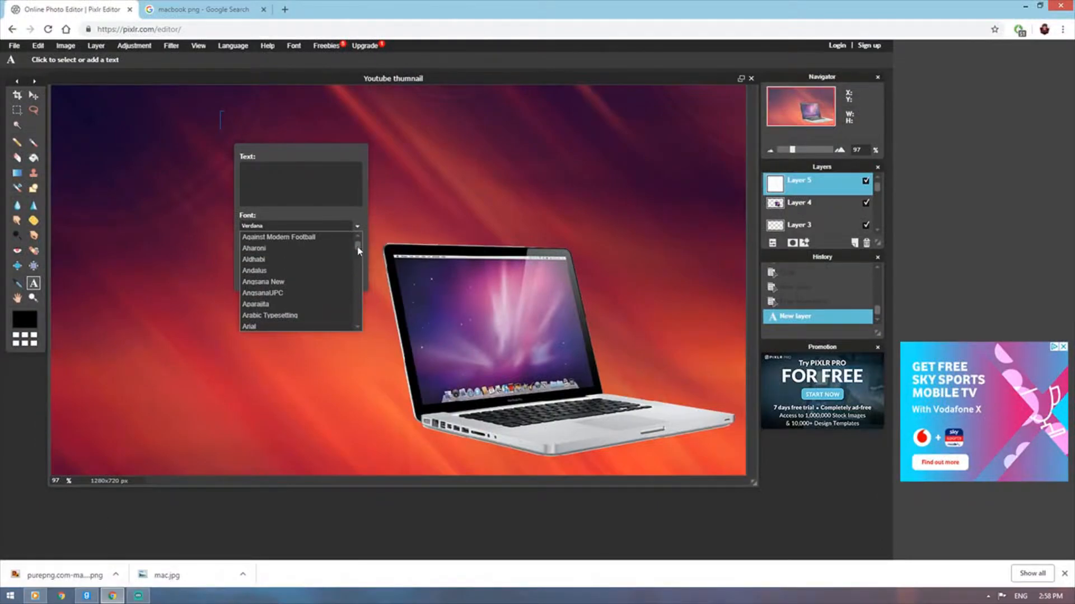
Add the title text "How to create Youtube Thumbnail" across the image's upper edge in the Asking Mind font at size 85
{"action": "scroll", "coordinate": [328, 269], "scroll_direction": "down", "scroll_amount": 2}
{"action": "left_click", "coordinate": [260, 298]}
{"action": "type", "text": "How to create Youtube Thumbnail"}
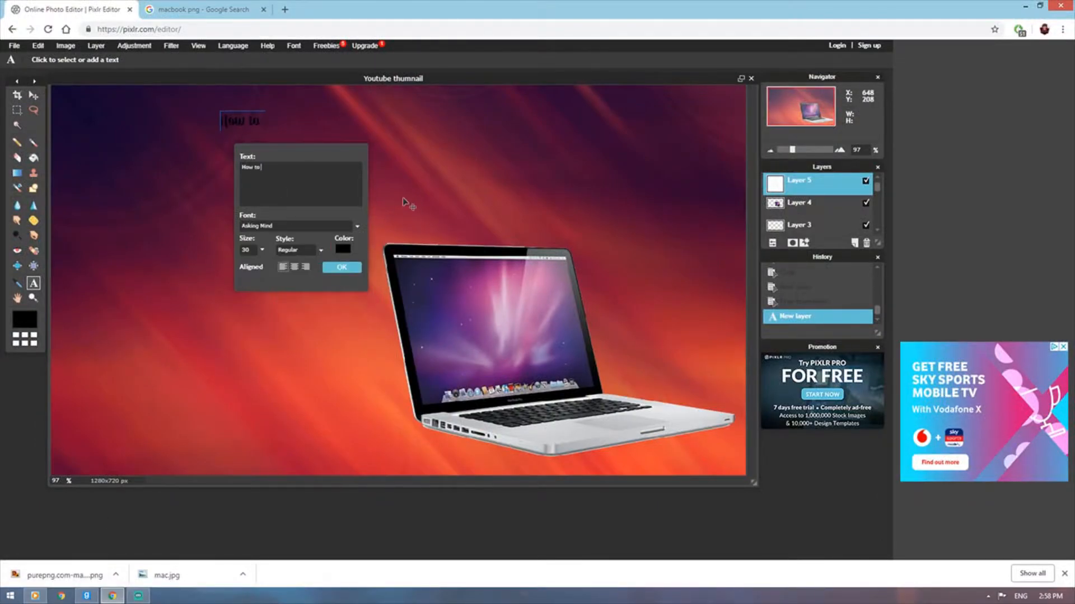
{"action": "left_click_drag", "start_coordinate": [457, 139], "coordinate": [363, 121]}
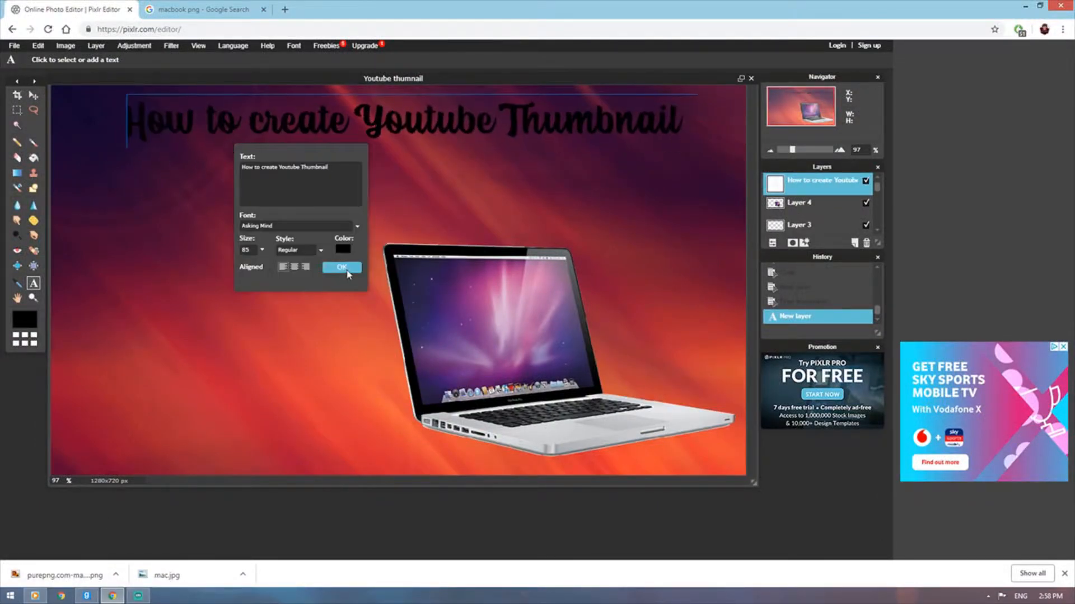
{"action": "left_click", "coordinate": [345, 269]}
Add a second text layer reading "For Beginers" and centre it beneath the title
{"action": "left_click", "coordinate": [146, 215]}
{"action": "type", "text": "For Beginers"}
{"action": "left_click_drag", "start_coordinate": [247, 209], "coordinate": [395, 203]}
{"action": "left_click", "coordinate": [267, 367]}
Apply layer styles to the "For Beginers" and "How to create Youtube Thumbnail" text layers
{"action": "right_click", "coordinate": [813, 186]}
{"action": "left_click", "coordinate": [881, 294]}
{"action": "left_click", "coordinate": [332, 212]}
{"action": "left_click", "coordinate": [540, 369]}
{"action": "left_click", "coordinate": [577, 123]}
{"action": "left_click", "coordinate": [706, 260]}
{"action": "right_click", "coordinate": [809, 203]}
{"action": "left_click", "coordinate": [845, 311]}
{"action": "left_click", "coordinate": [331, 211]}
Search Google Images for "youtube logo png" and save the logo image youtube_PNG18.png to the desktop
{"action": "left_click", "coordinate": [232, 11]}
{"action": "left_click_drag", "start_coordinate": [154, 63], "coordinate": [72, 85]}
{"action": "type", "text": "youtube logo png"}
{"action": "key", "text": "Return"}
{"action": "left_click", "coordinate": [955, 196]}
{"action": "scroll", "coordinate": [700, 398], "scroll_direction": "down", "scroll_amount": 10}
{"action": "left_click", "coordinate": [694, 400]}
{"action": "left_click", "coordinate": [531, 289]}
{"action": "left_click", "coordinate": [1026, 6]}
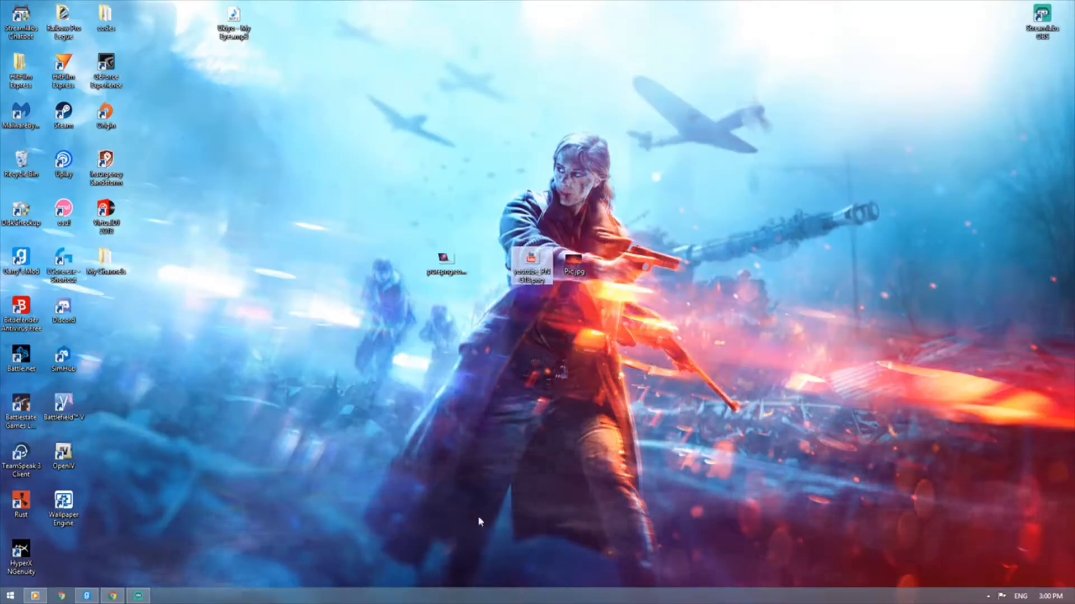
Add the saved YouTube logo as an image layer and place it on the empty area beside the laptop, applying the transform
{"action": "left_click", "coordinate": [112, 596]}
{"action": "left_click", "coordinate": [397, 9]}
{"action": "left_click", "coordinate": [73, 10]}
{"action": "left_click", "coordinate": [95, 46]}
{"action": "double_click", "coordinate": [163, 170]}
{"action": "left_click_drag", "start_coordinate": [398, 282], "coordinate": [160, 294]}
{"action": "left_click", "coordinate": [230, 515]}
{"action": "left_click", "coordinate": [409, 323]}
Return to the logo search results and pick a different YouTube logo image to save
{"action": "left_click", "coordinate": [171, 337]}
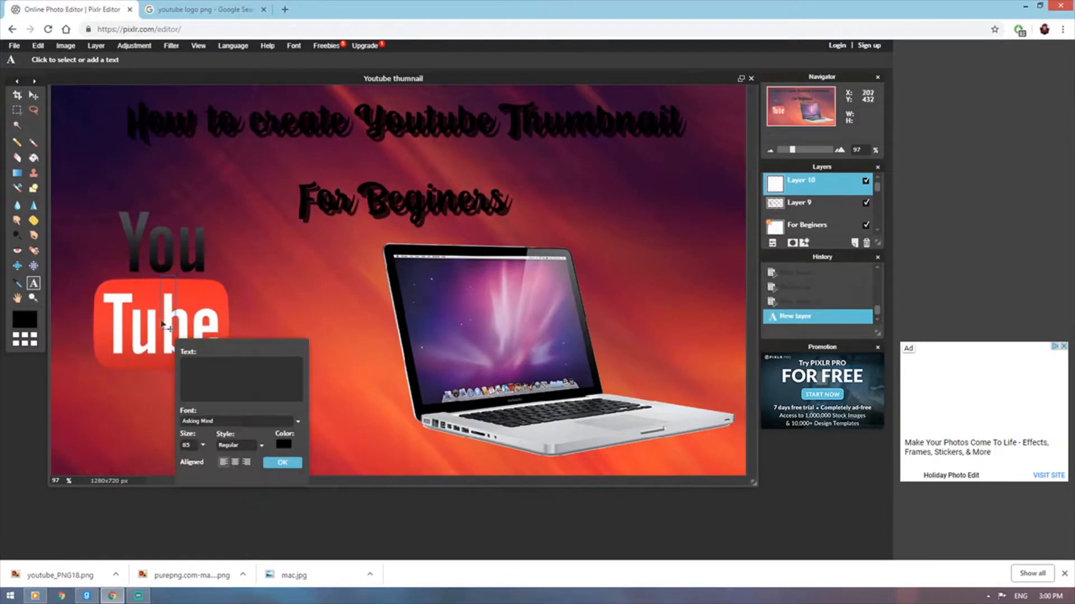
{"action": "right_click", "coordinate": [809, 180]}
{"action": "left_click", "coordinate": [204, 9]}
{"action": "left_click", "coordinate": [603, 338]}
{"action": "left_click", "coordinate": [1026, 5]}
Open the replacement YouTube logo as a layer, then scale it down and reposition it with Free Transform
{"action": "left_click", "coordinate": [113, 596]}
{"action": "left_click", "coordinate": [96, 46]}
{"action": "double_click", "coordinate": [163, 170]}
{"action": "key", "text": "ctrl+t"}
{"action": "left_click_drag", "start_coordinate": [124, 250], "coordinate": [240, 293]}
{"action": "left_click_drag", "start_coordinate": [398, 356], "coordinate": [222, 354]}
{"action": "left_click", "coordinate": [408, 323]}
Create a new transparent 1280 x 720 image named "Youtube Video"
{"action": "left_click", "coordinate": [138, 596]}
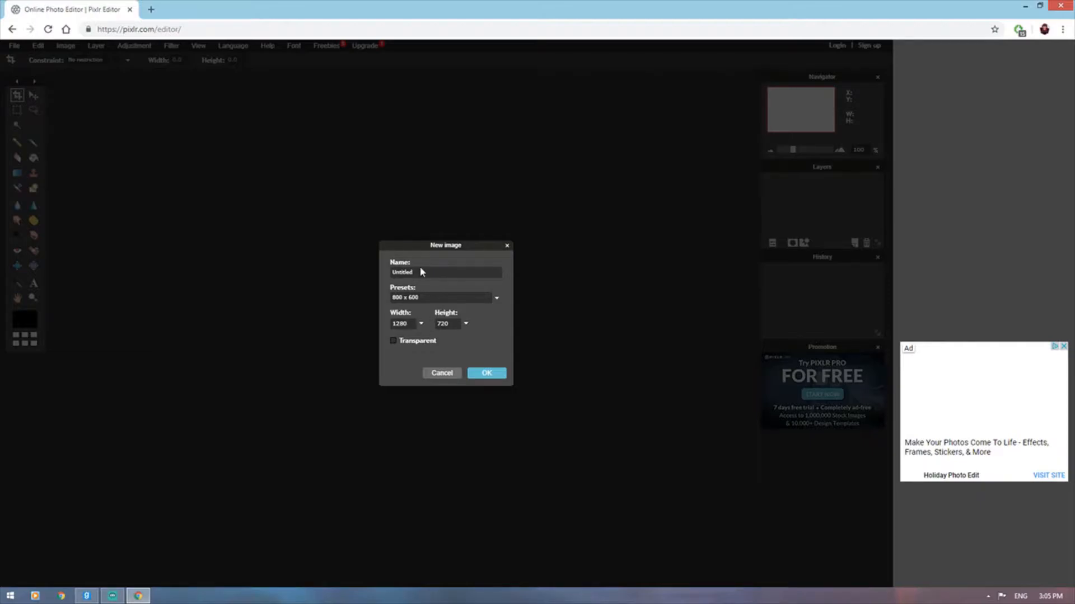
{"action": "key", "text": "BackSpace"}
{"action": "type", "text": "Youtube Video"}
{"action": "left_click", "coordinate": [393, 341]}
{"action": "left_click", "coordinate": [495, 374]}
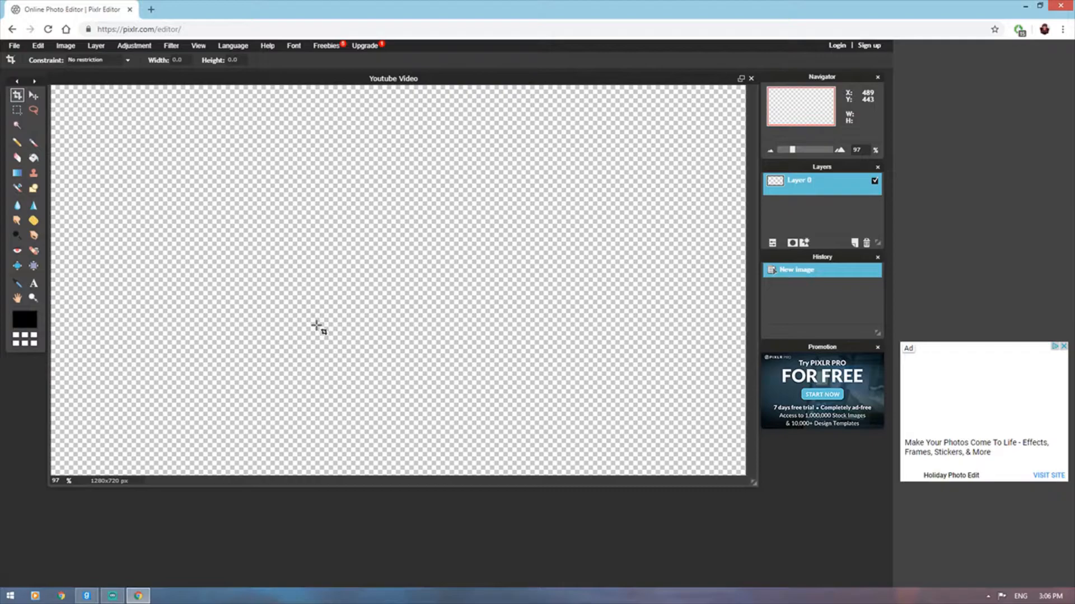
Search Google for "Nice backround image" and browse the image results for a suitable background
{"action": "left_click", "coordinate": [151, 10]}
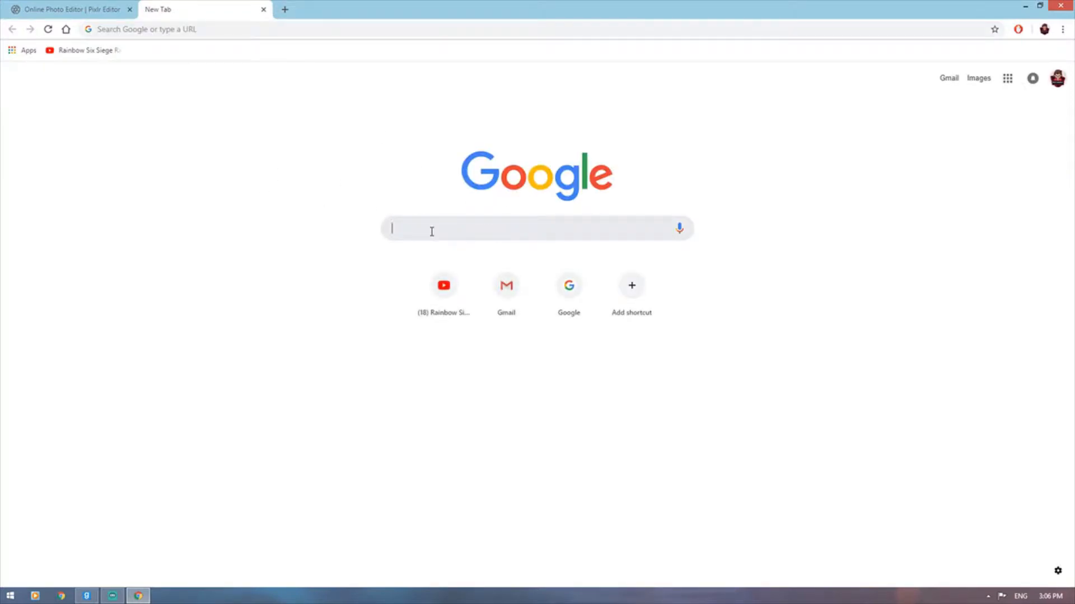
{"action": "type", "text": "Nice back"}
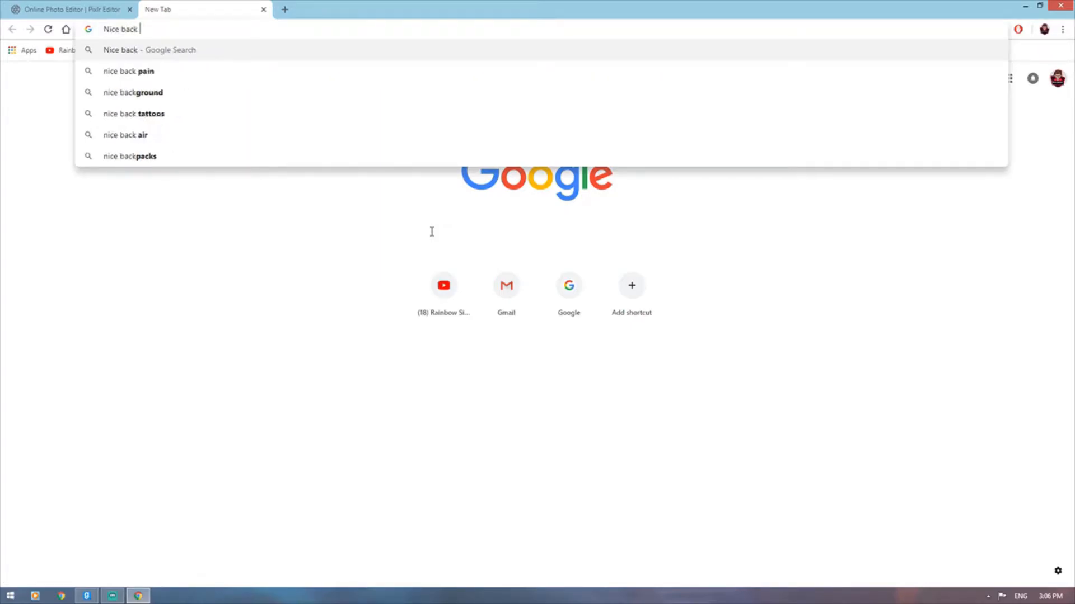
{"action": "key", "text": "BackSpace"}
{"action": "type", "text": "ro"}
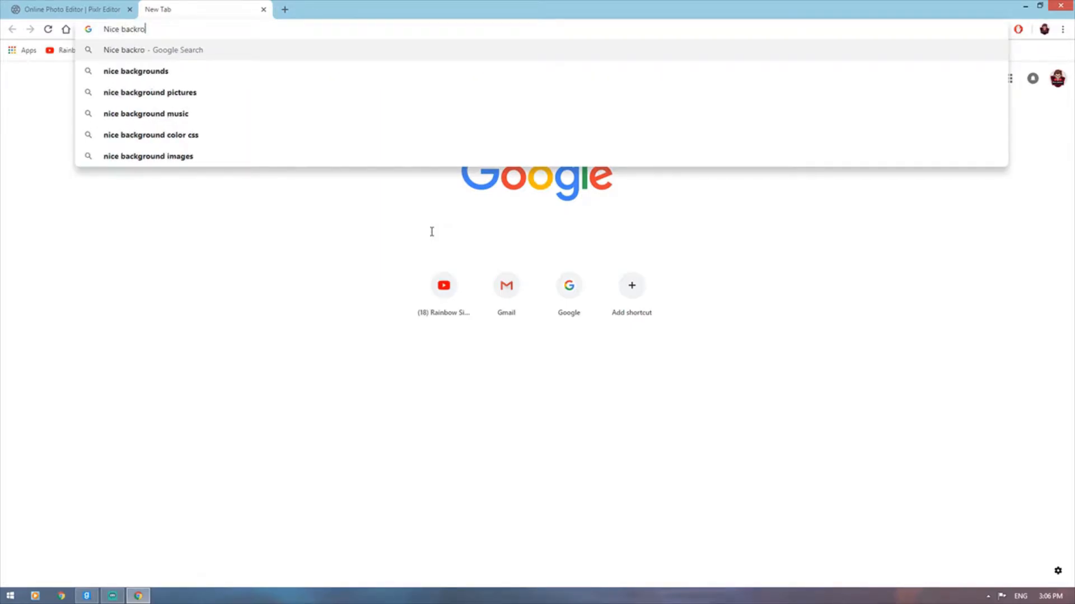
{"action": "type", "text": "und image"}
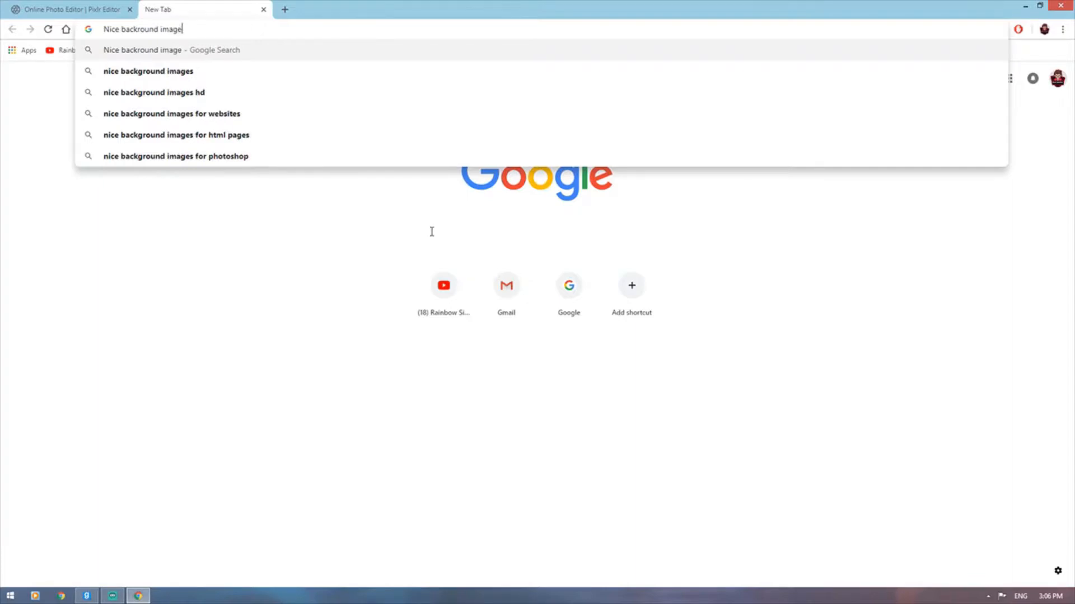
{"action": "key", "text": "Return"}
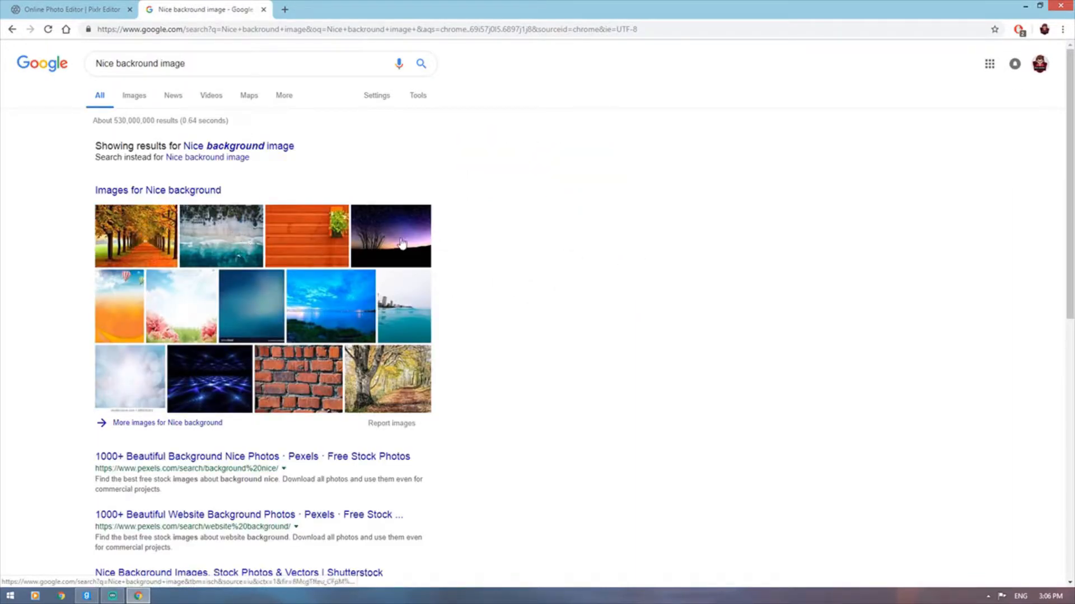
{"action": "left_click", "coordinate": [138, 98]}
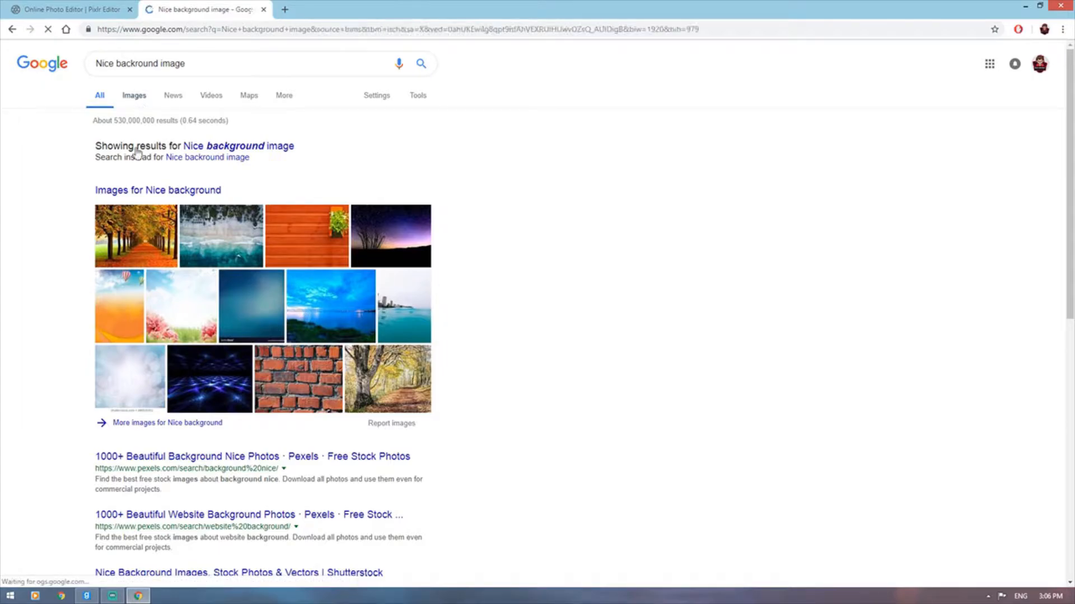
{"action": "scroll", "coordinate": [438, 273], "scroll_direction": "down", "scroll_amount": 4}
{"action": "scroll", "coordinate": [439, 272], "scroll_direction": "down", "scroll_amount": 7}
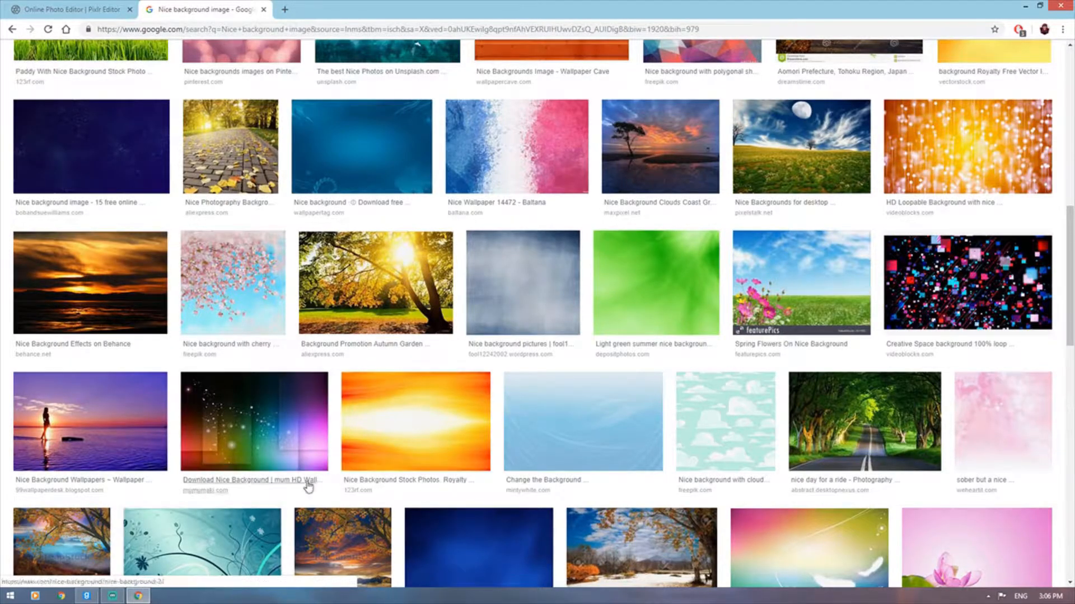
{"action": "scroll", "coordinate": [124, 535], "scroll_direction": "down", "scroll_amount": 7}
{"action": "scroll", "coordinate": [128, 454], "scroll_direction": "up", "scroll_amount": 7}
{"action": "scroll", "coordinate": [129, 453], "scroll_direction": "down", "scroll_amount": 20}
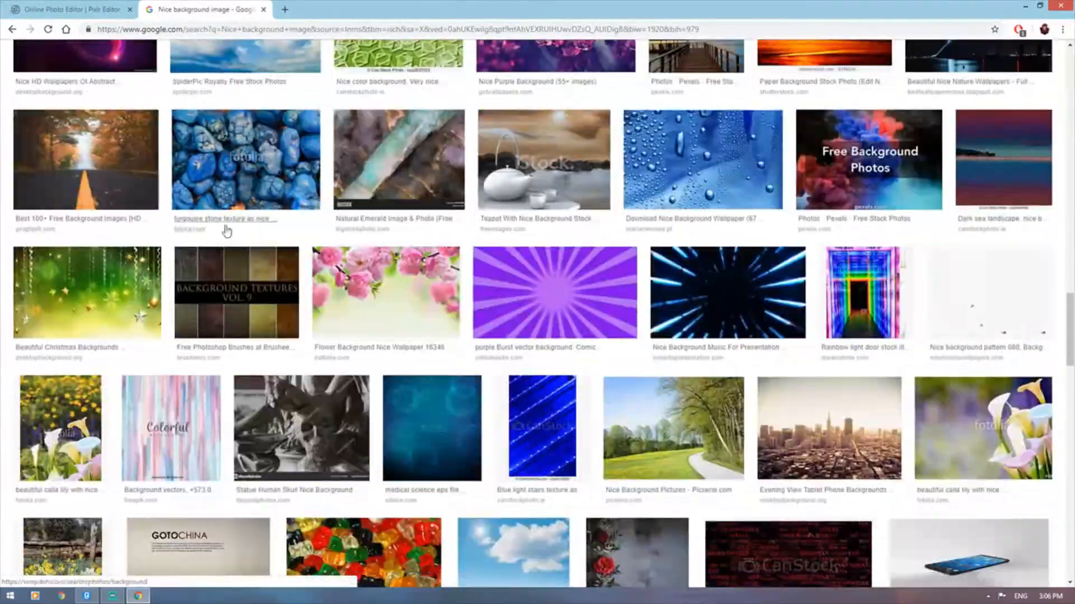
{"action": "scroll", "coordinate": [330, 347], "scroll_direction": "down", "scroll_amount": 10}
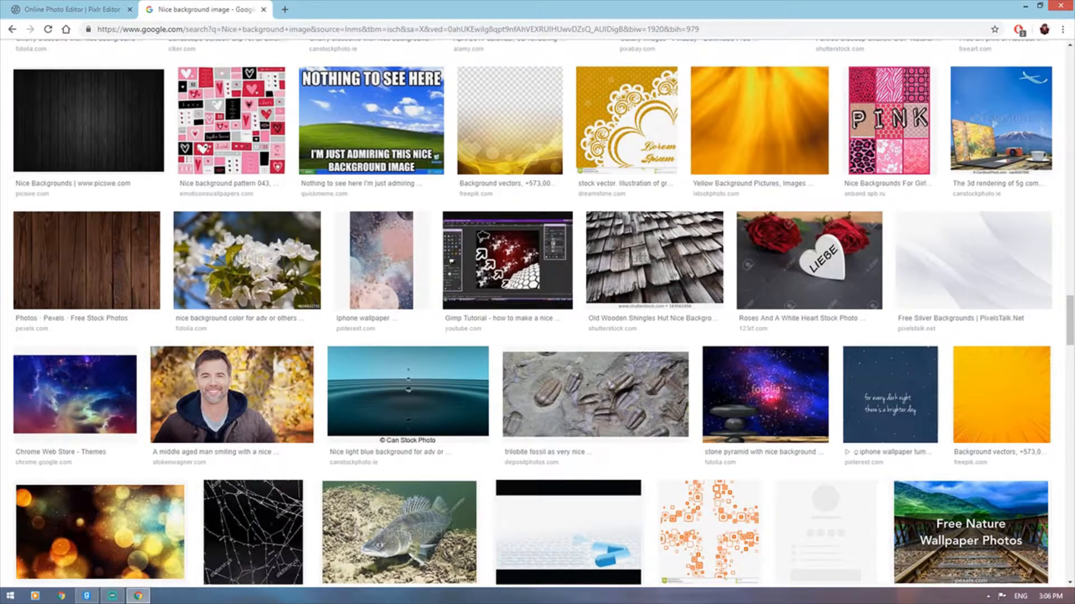
Check the image files on the desktop and close the background image search tab
{"action": "left_click", "coordinate": [1073, 603]}
{"action": "left_click_drag", "start_coordinate": [420, 272], "coordinate": [679, 259]}
{"action": "left_click", "coordinate": [138, 597]}
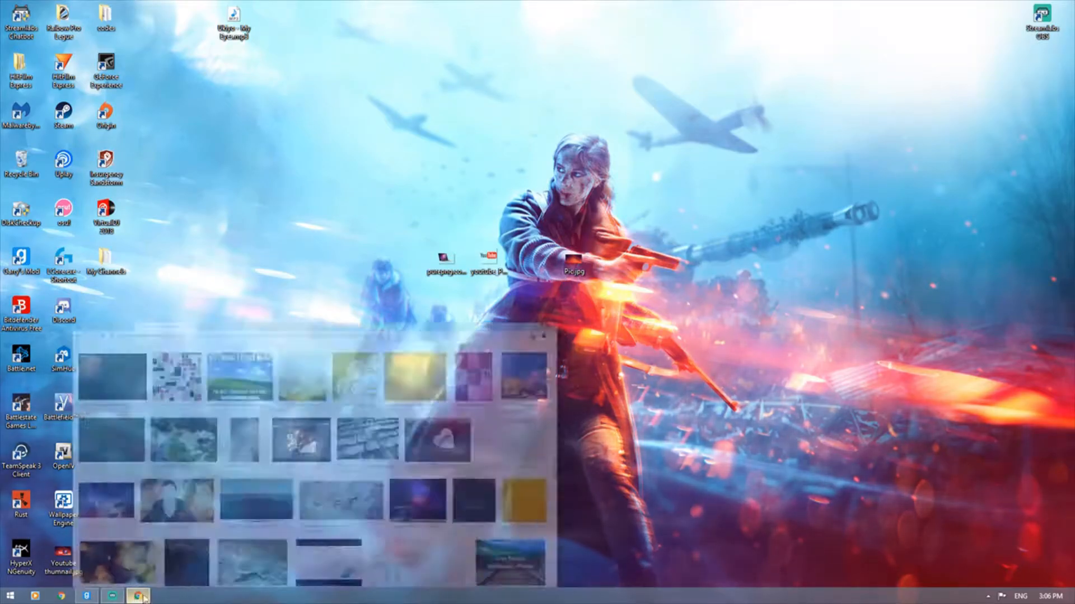
{"action": "left_click", "coordinate": [92, 5]}
{"action": "left_click", "coordinate": [220, 5]}
{"action": "left_click", "coordinate": [101, 7]}
{"action": "left_click", "coordinate": [219, 8]}
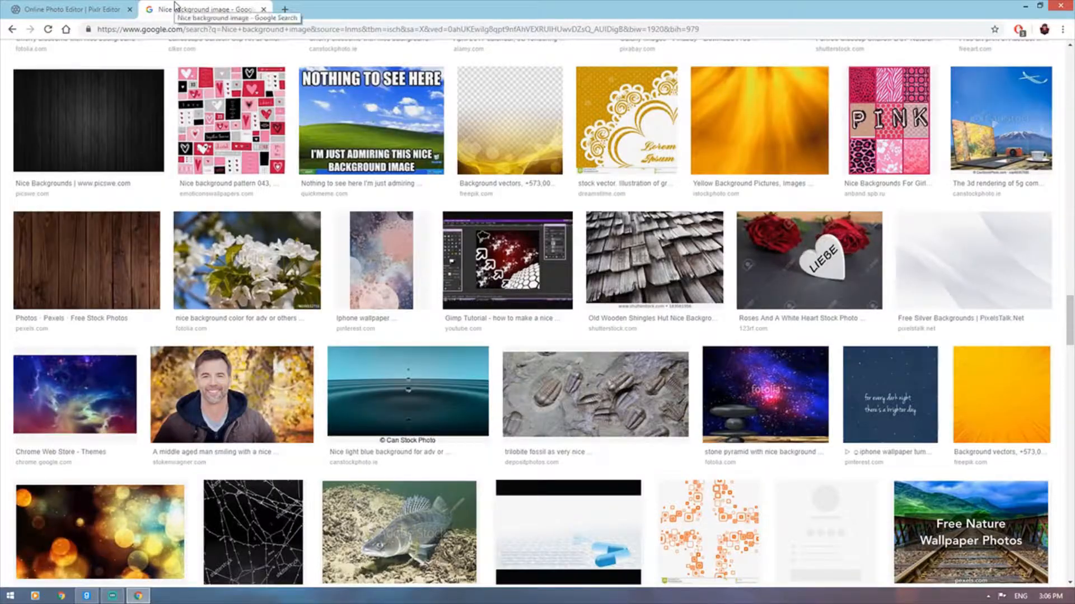
{"action": "left_click", "coordinate": [264, 9]}
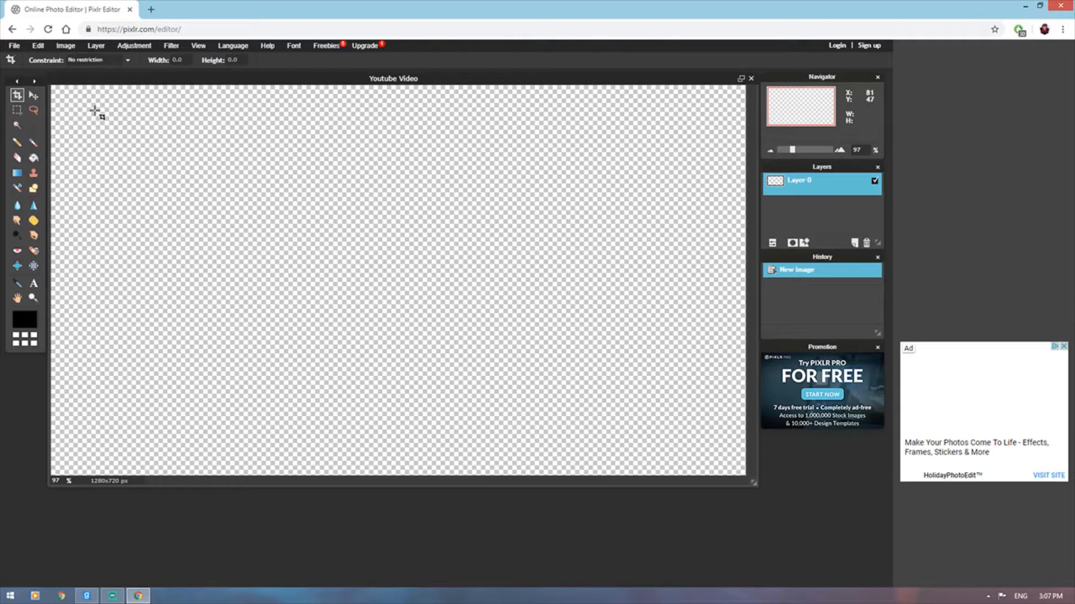
Open Pic.jpg from the Desktop folder as a new layer in the Youtube Video image
{"action": "left_click", "coordinate": [100, 48]}
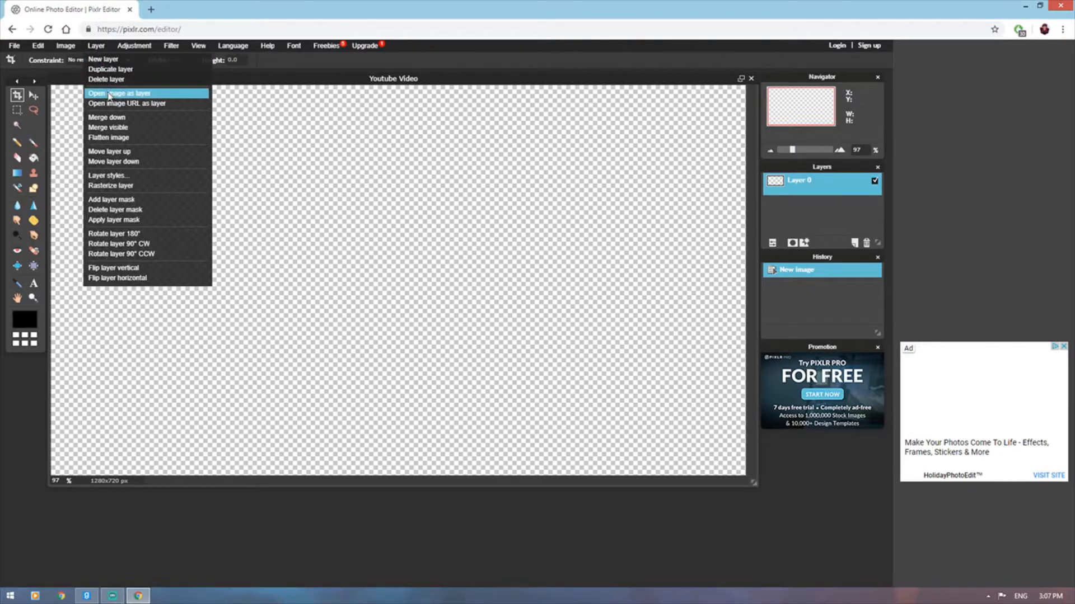
{"action": "left_click", "coordinate": [114, 96]}
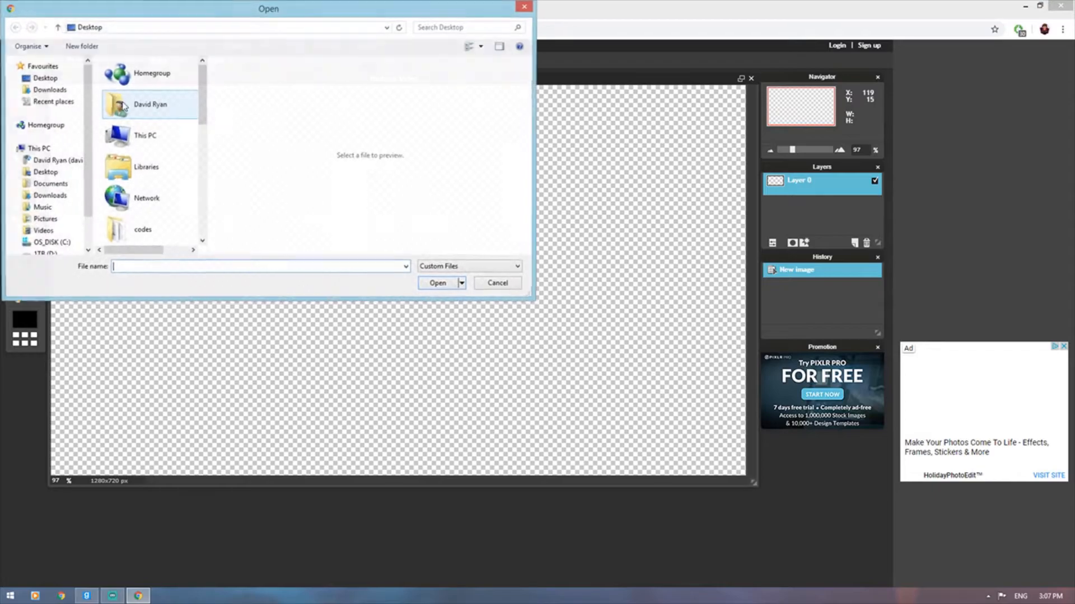
{"action": "left_click", "coordinate": [68, 174]}
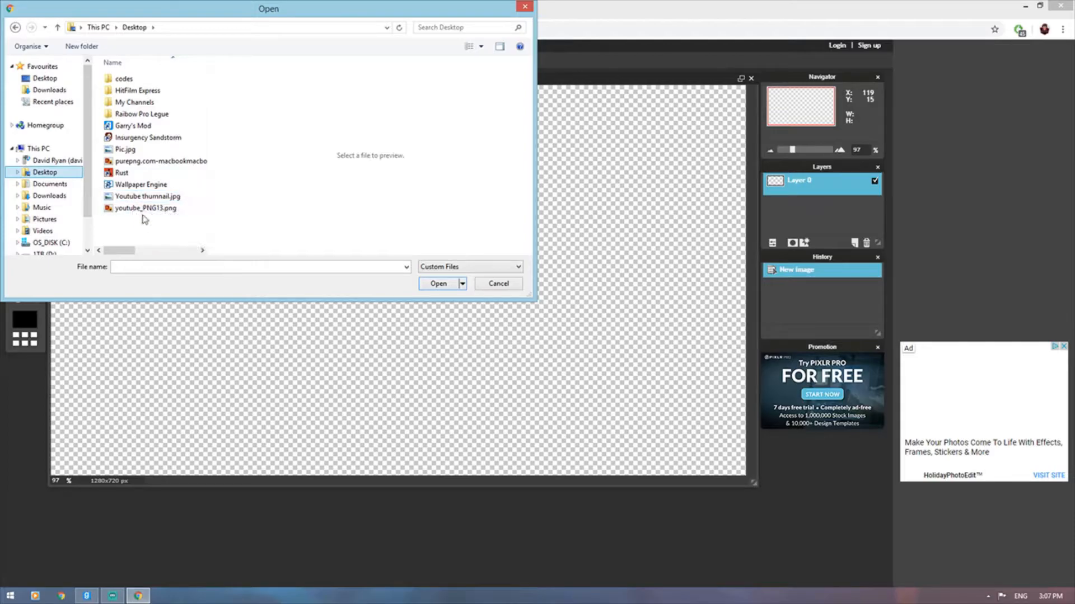
{"action": "left_click", "coordinate": [143, 150]}
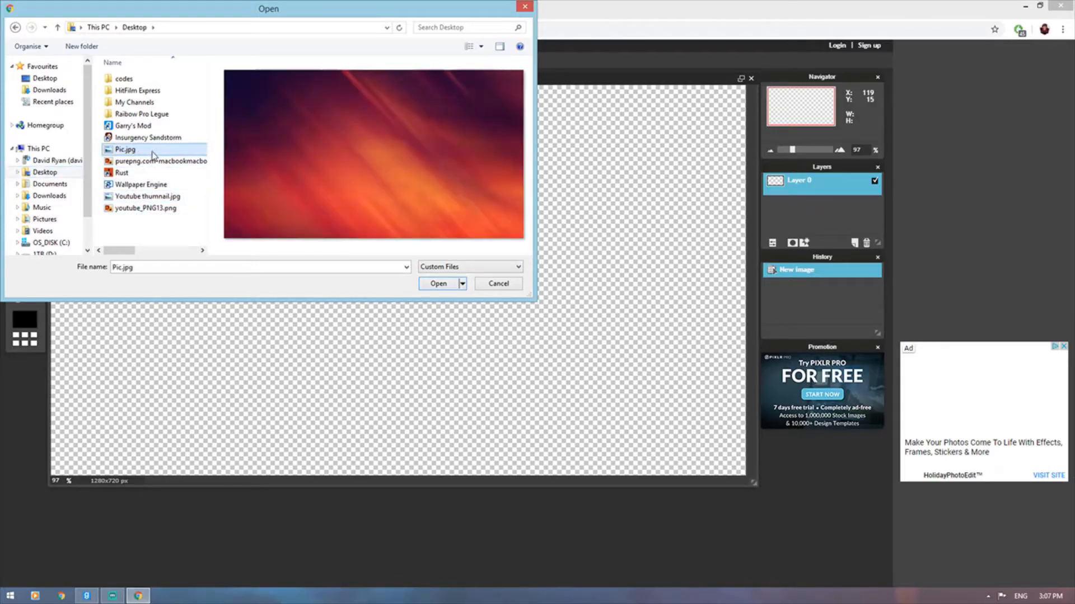
{"action": "left_click", "coordinate": [438, 283]}
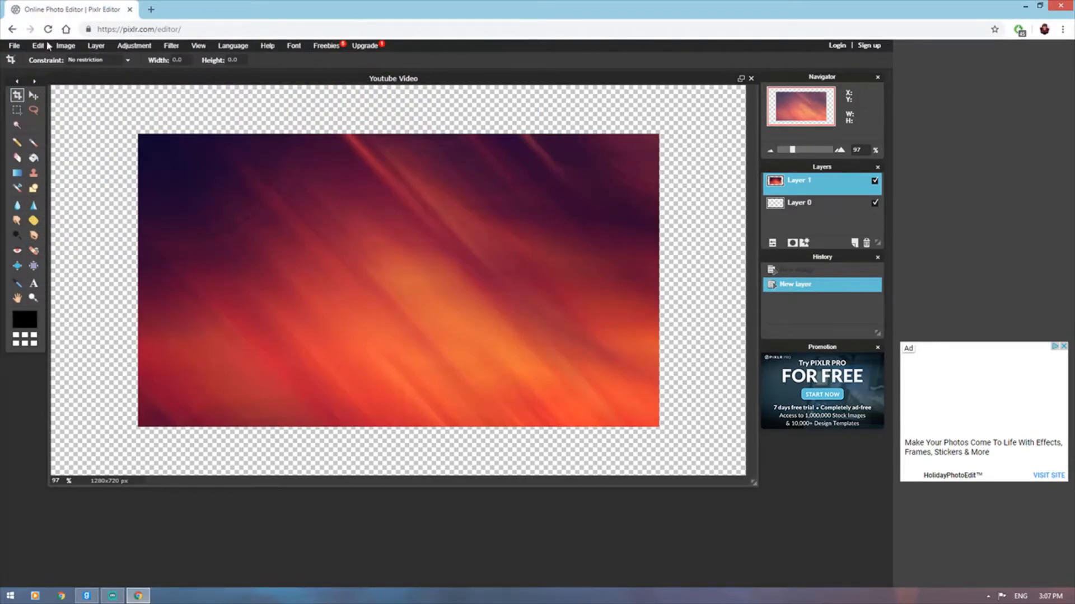
{"action": "left_click", "coordinate": [65, 45]}
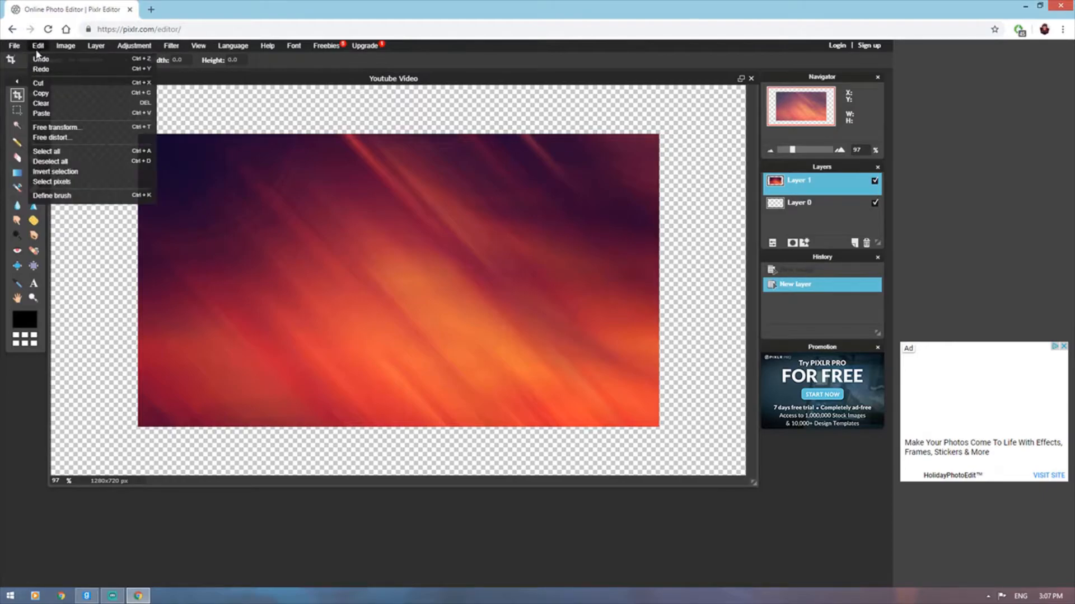
{"action": "left_click", "coordinate": [294, 492]}
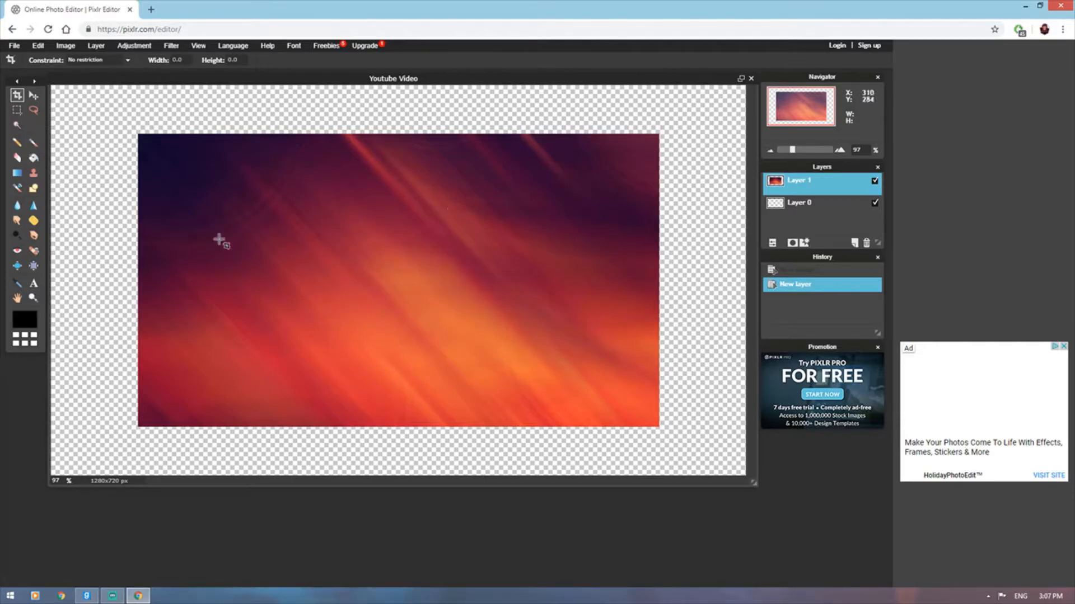
{"action": "left_click", "coordinate": [39, 47]}
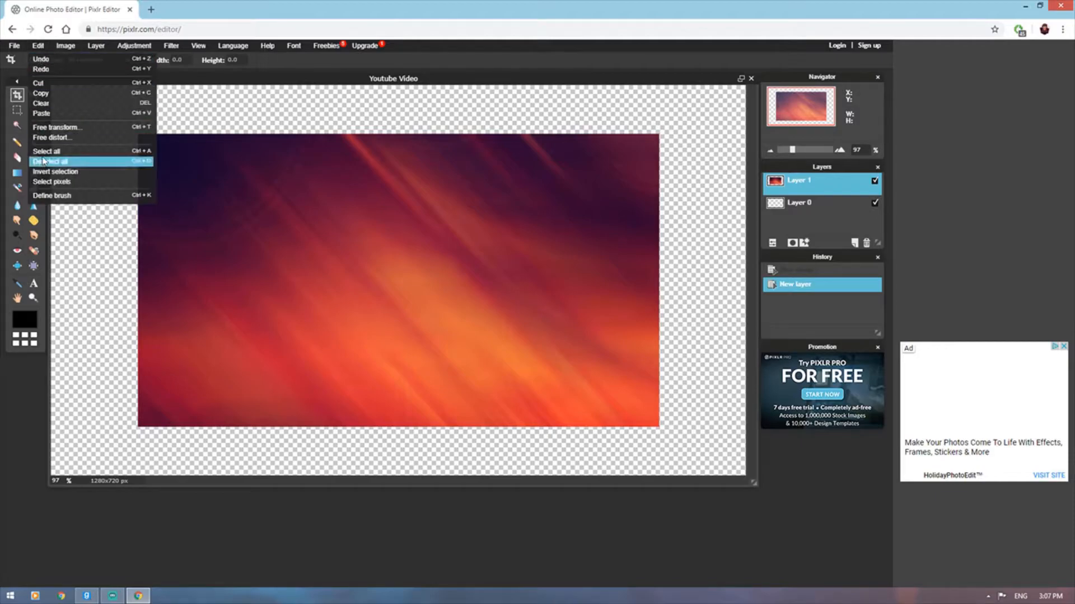
{"action": "left_click", "coordinate": [38, 47]}
{"action": "left_click", "coordinate": [40, 48]}
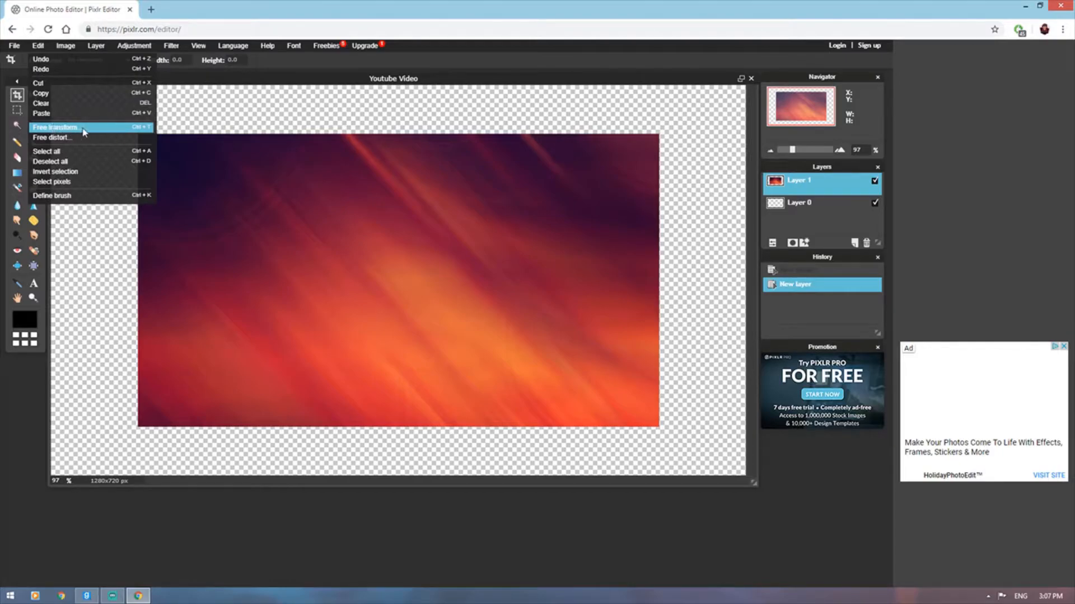
{"action": "left_click", "coordinate": [87, 518]}
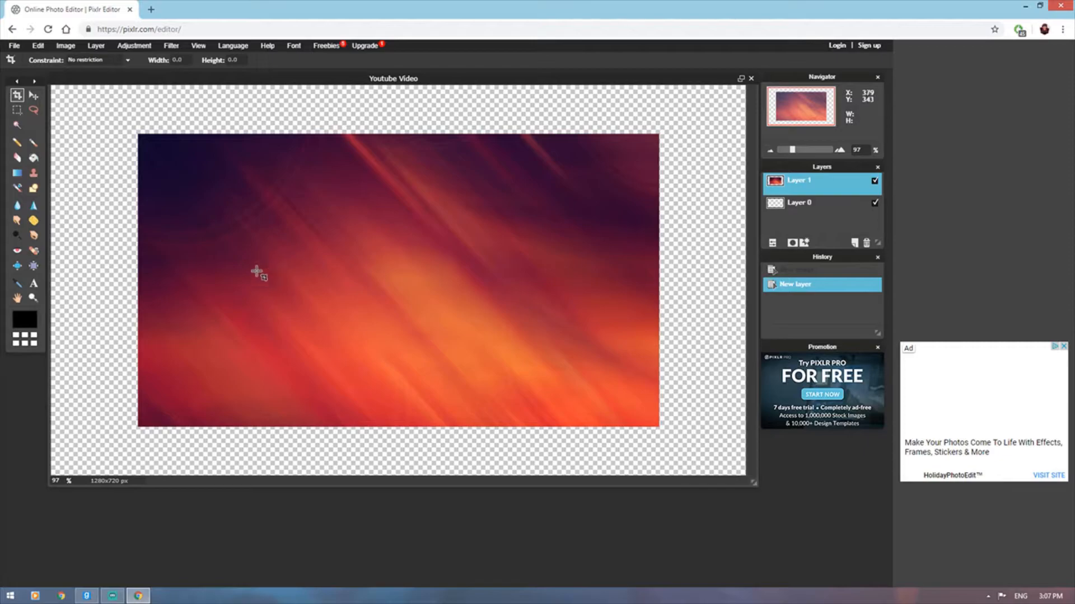
Enlarge the background picture layer with Free Transform to cover the whole canvas and apply the change
{"action": "left_click", "coordinate": [39, 47]}
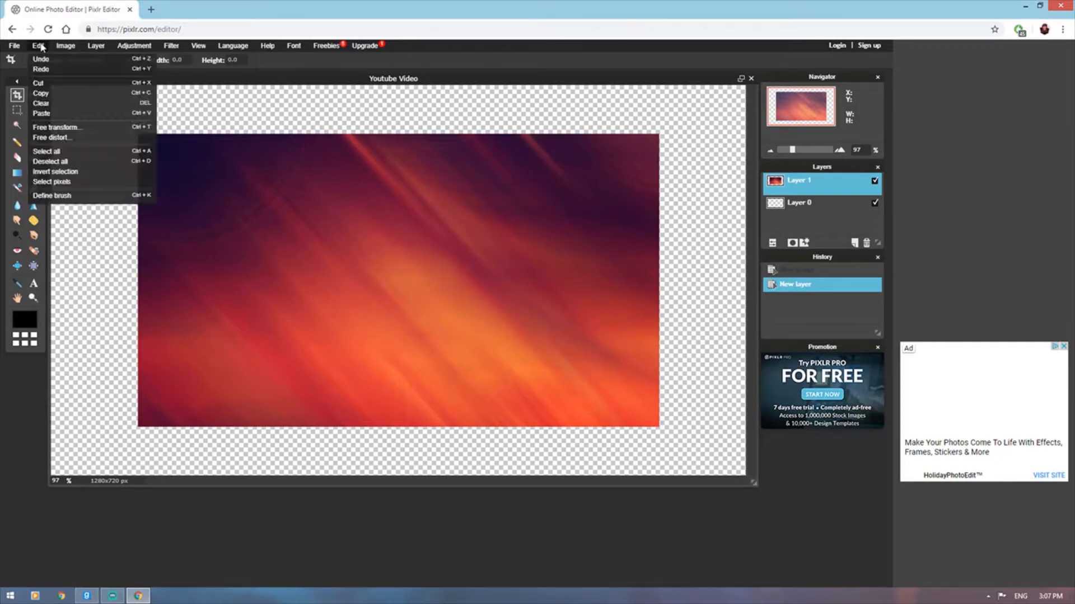
{"action": "left_click", "coordinate": [54, 128]}
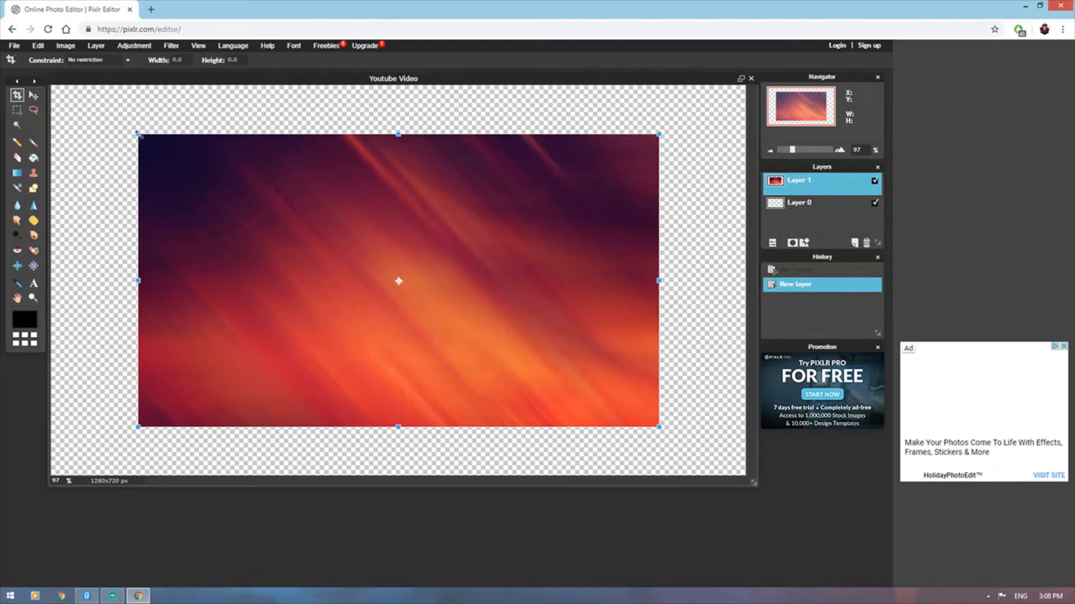
{"action": "left_click_drag", "start_coordinate": [140, 136], "coordinate": [47, 73]}
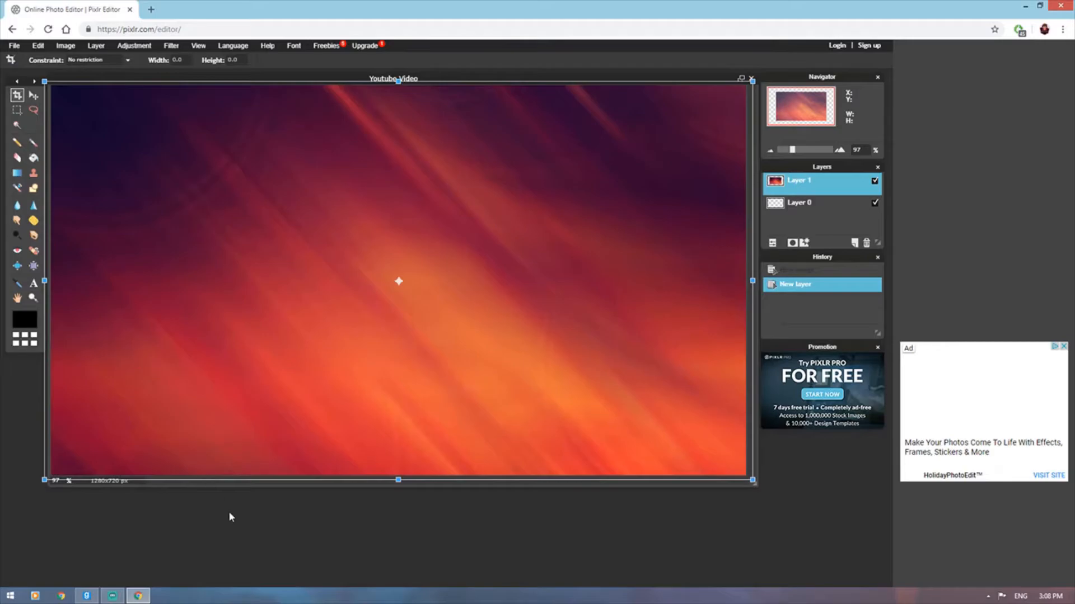
{"action": "left_click", "coordinate": [249, 526]}
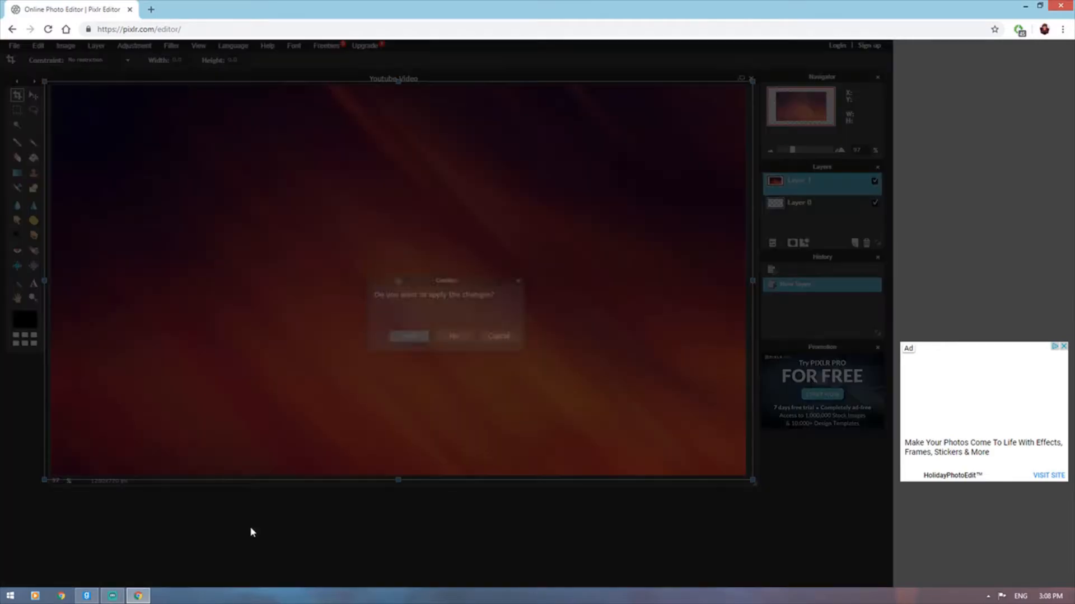
{"action": "left_click", "coordinate": [409, 336]}
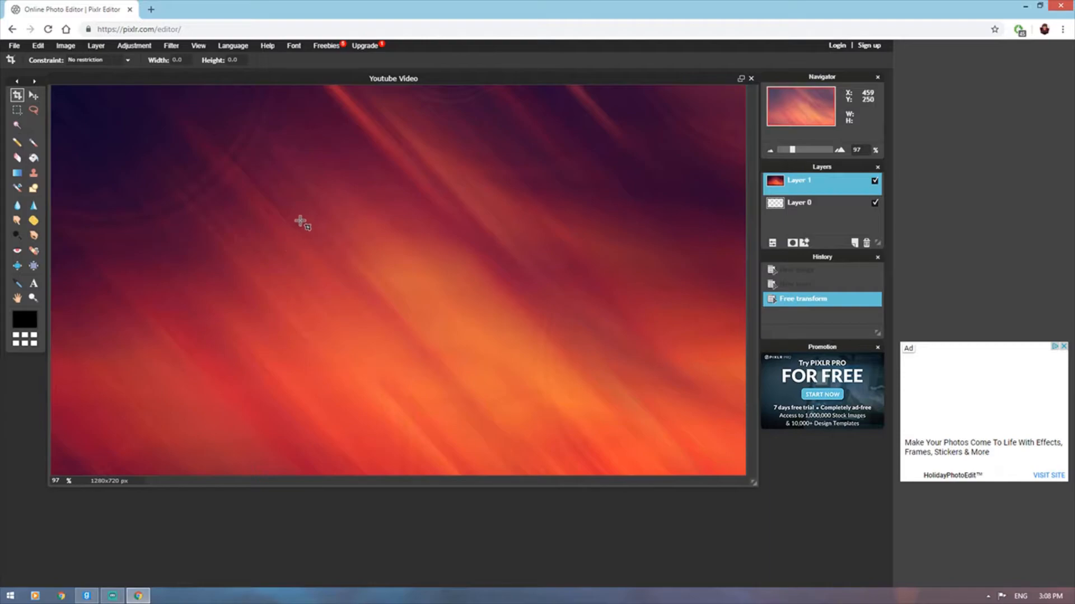
Open the purepng.com MacBook PNG from the Desktop folder as a new layer in the Youtube Video image
{"action": "left_click", "coordinate": [96, 46]}
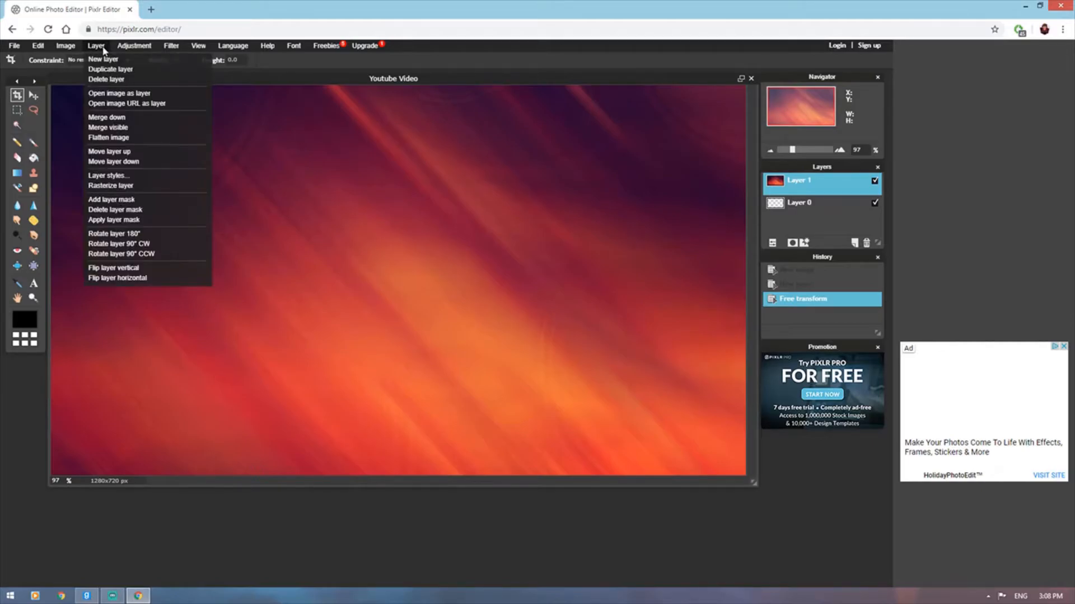
{"action": "left_click", "coordinate": [118, 93]}
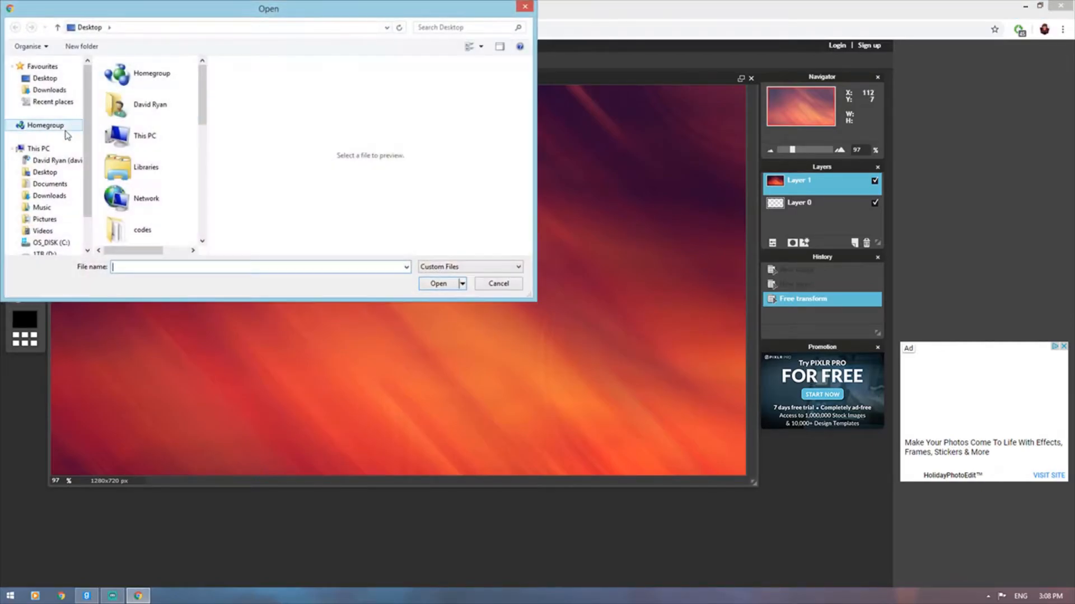
{"action": "left_click", "coordinate": [44, 172]}
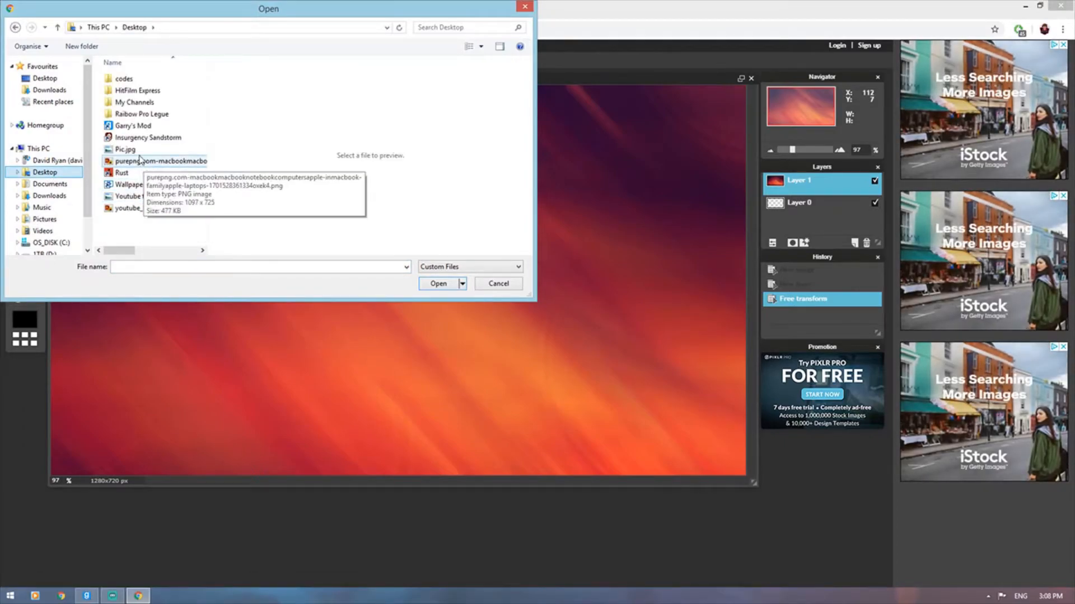
{"action": "left_click", "coordinate": [139, 164]}
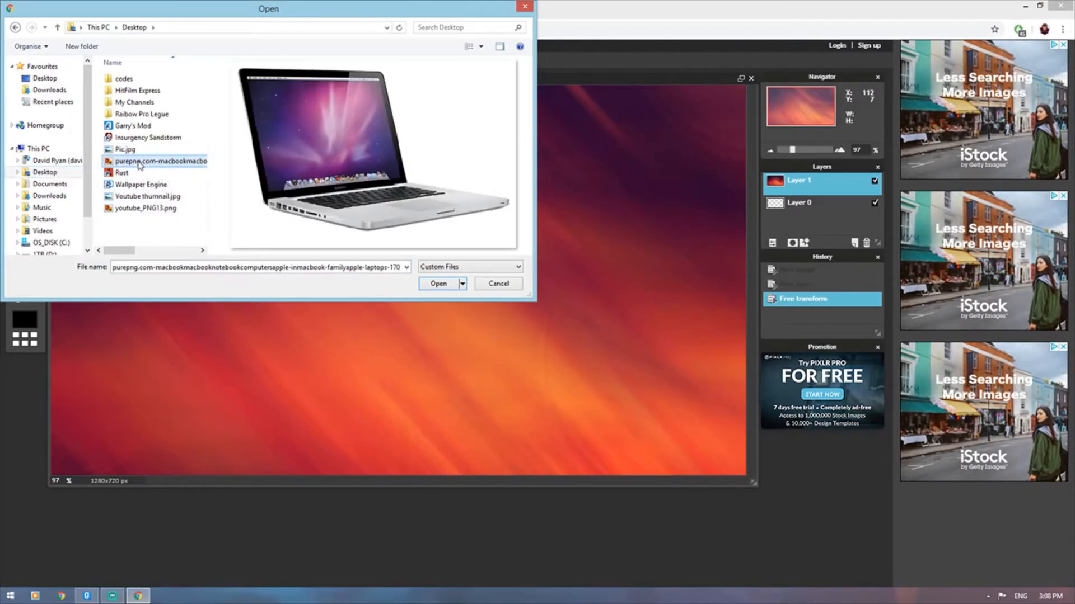
{"action": "left_click", "coordinate": [438, 283]}
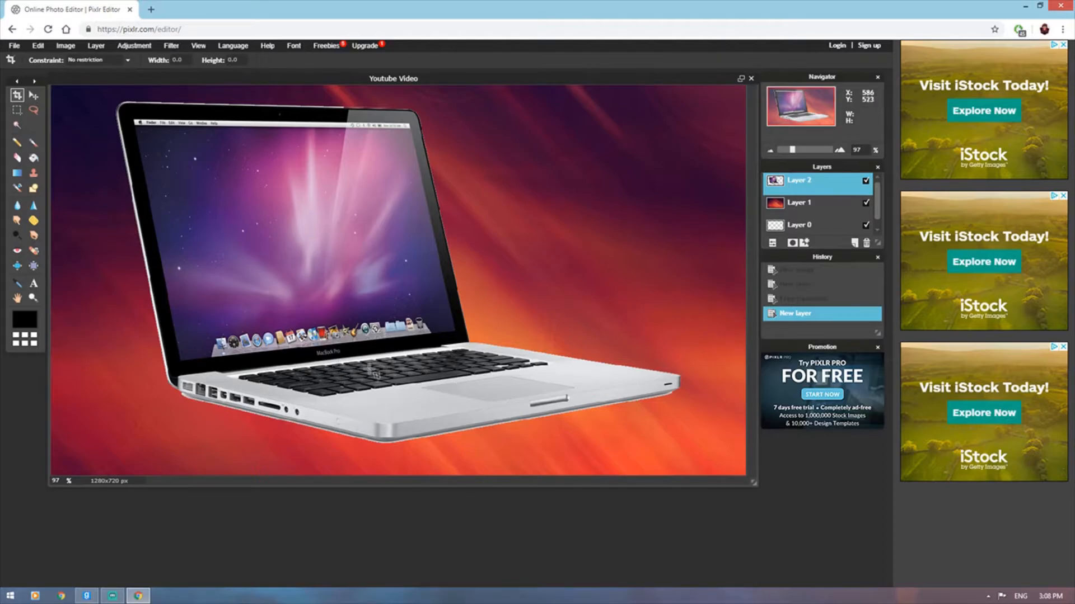
Shrink the laptop layer with Free Transform, place it in the canvas's lower-right corner and apply the change
{"action": "left_click", "coordinate": [38, 45]}
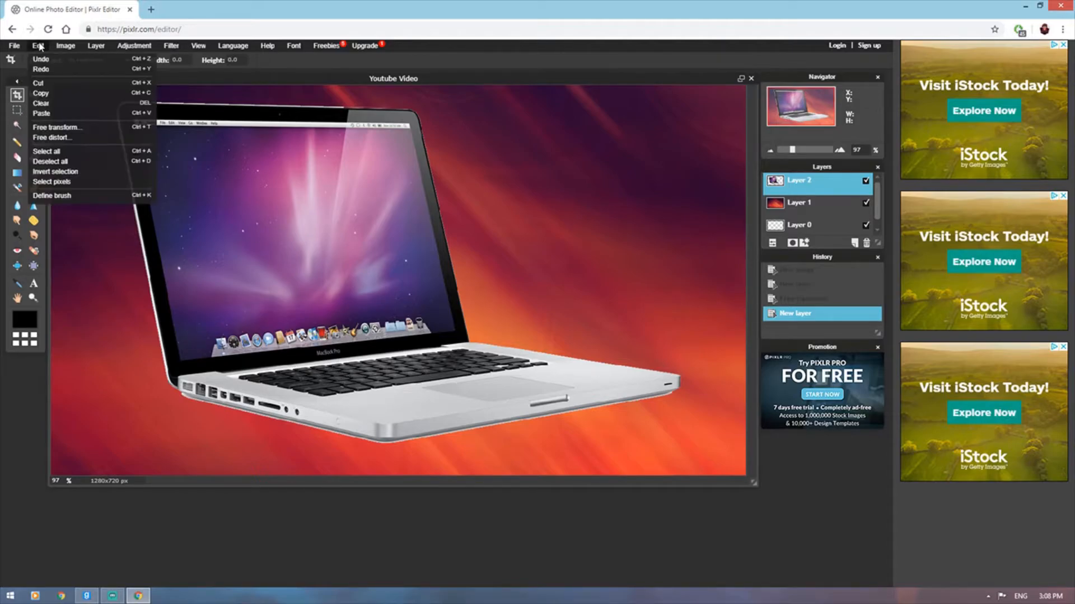
{"action": "left_click", "coordinate": [45, 128]}
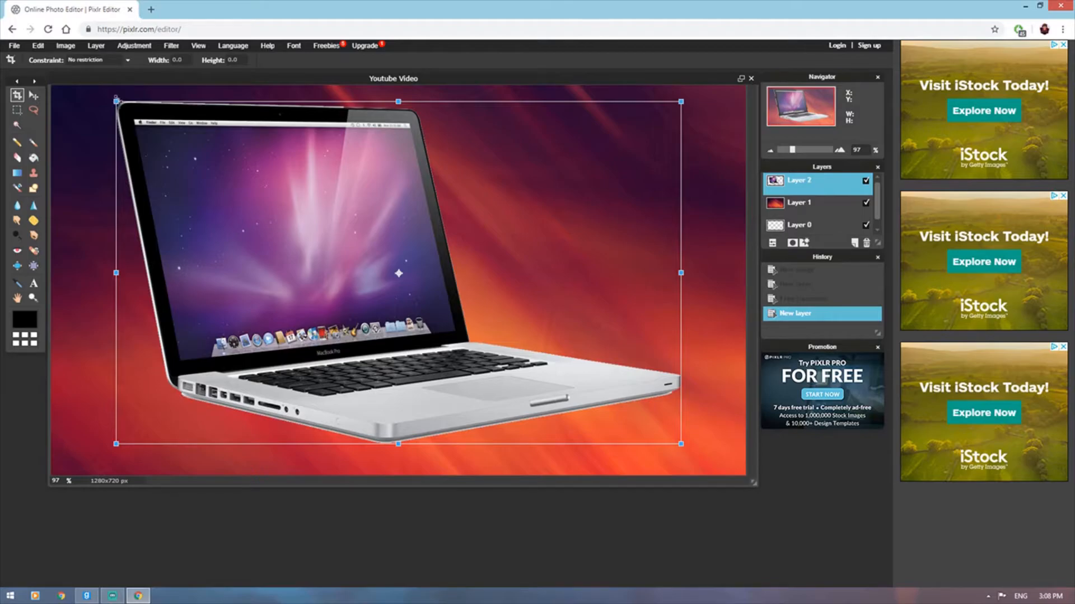
{"action": "left_click_drag", "start_coordinate": [112, 99], "coordinate": [221, 154]}
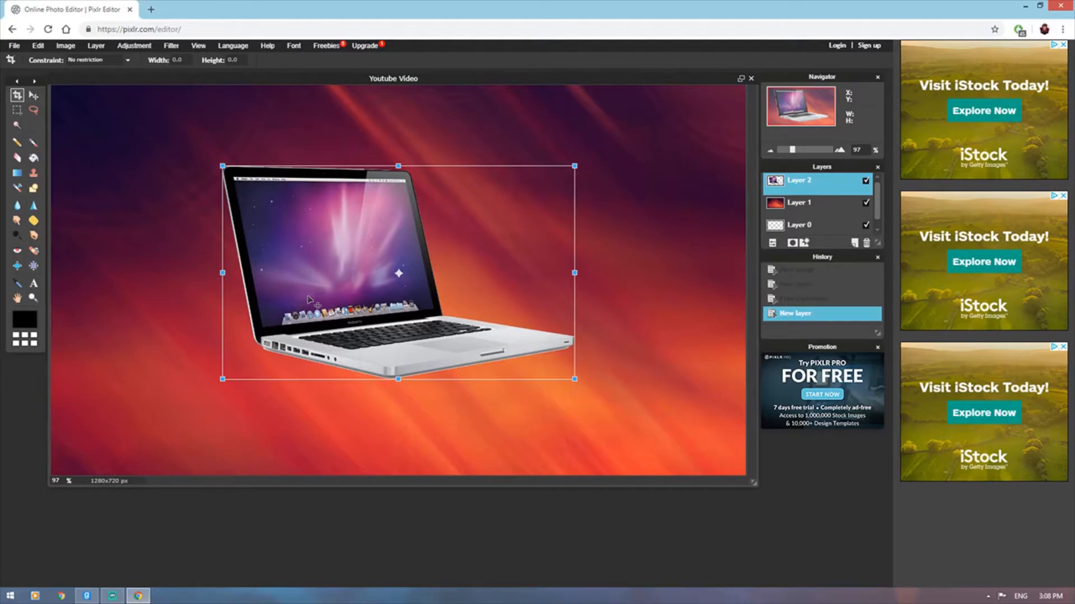
{"action": "left_click_drag", "start_coordinate": [334, 320], "coordinate": [496, 396]}
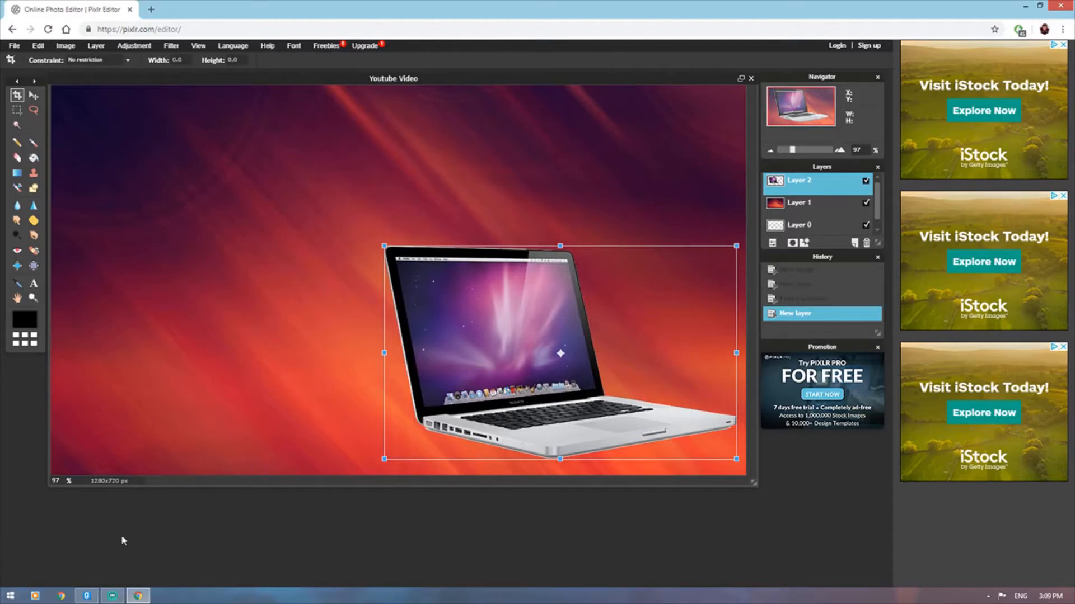
{"action": "left_click", "coordinate": [134, 330]}
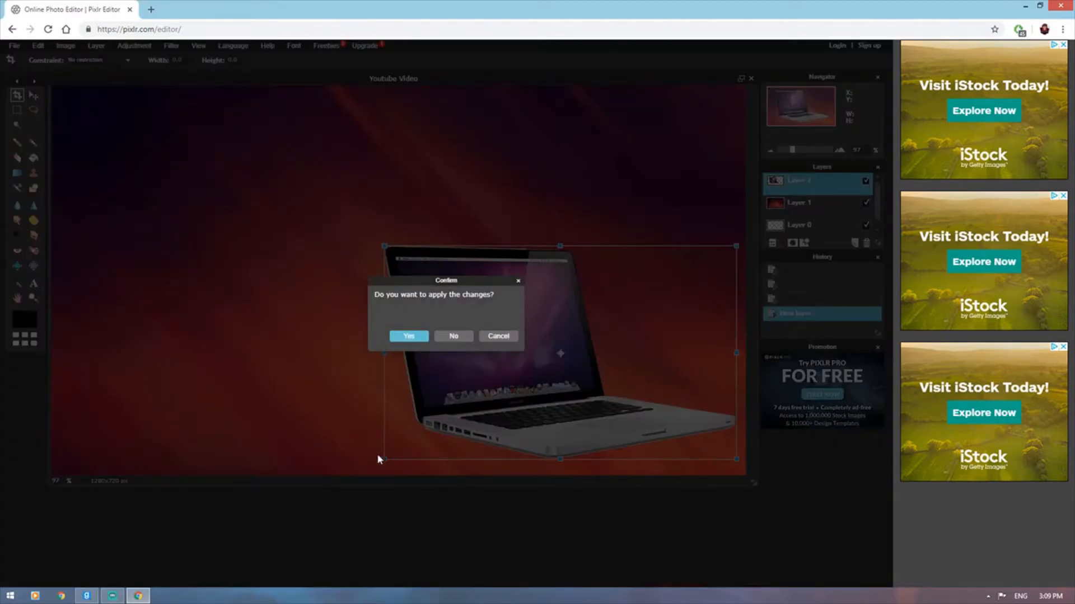
{"action": "left_click", "coordinate": [409, 336]}
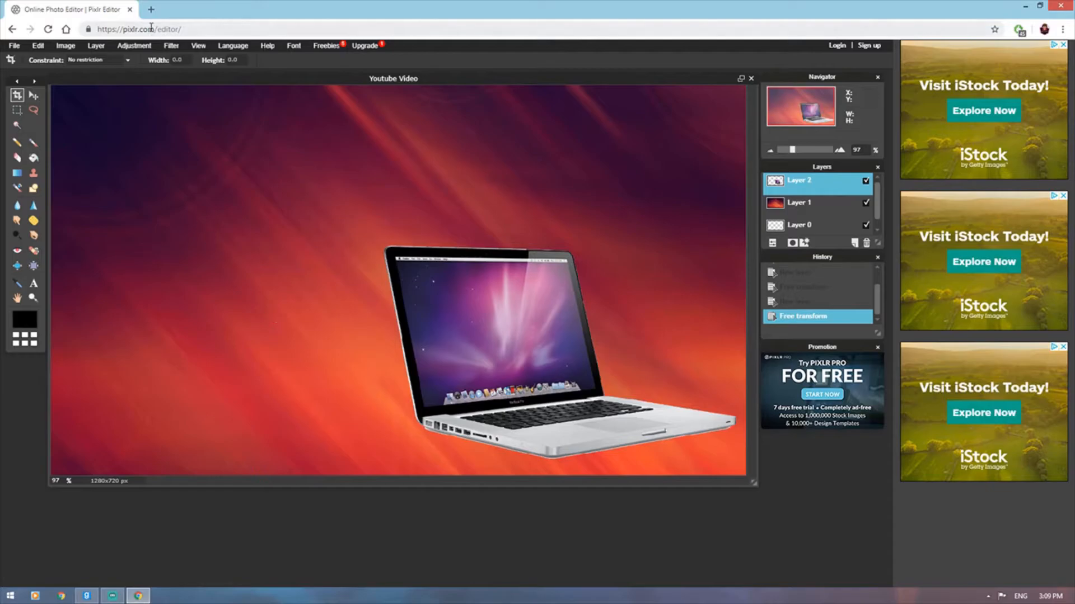
Search Google for "dafont" in a new browser tab and open the DaFont website
{"action": "left_click", "coordinate": [151, 9]}
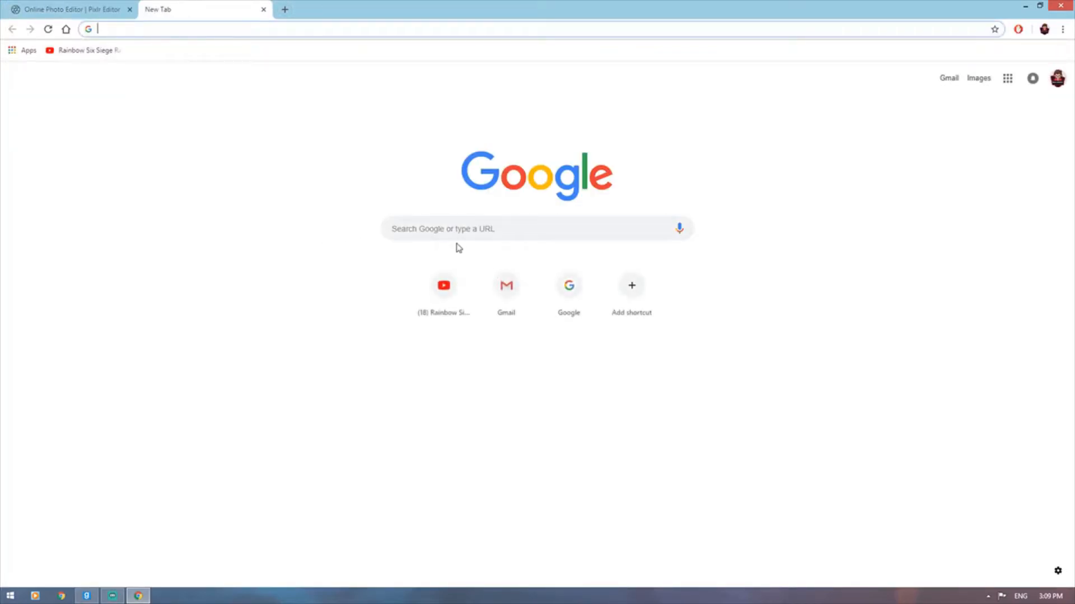
{"action": "left_click", "coordinate": [450, 235]}
{"action": "type", "text": "daf"}
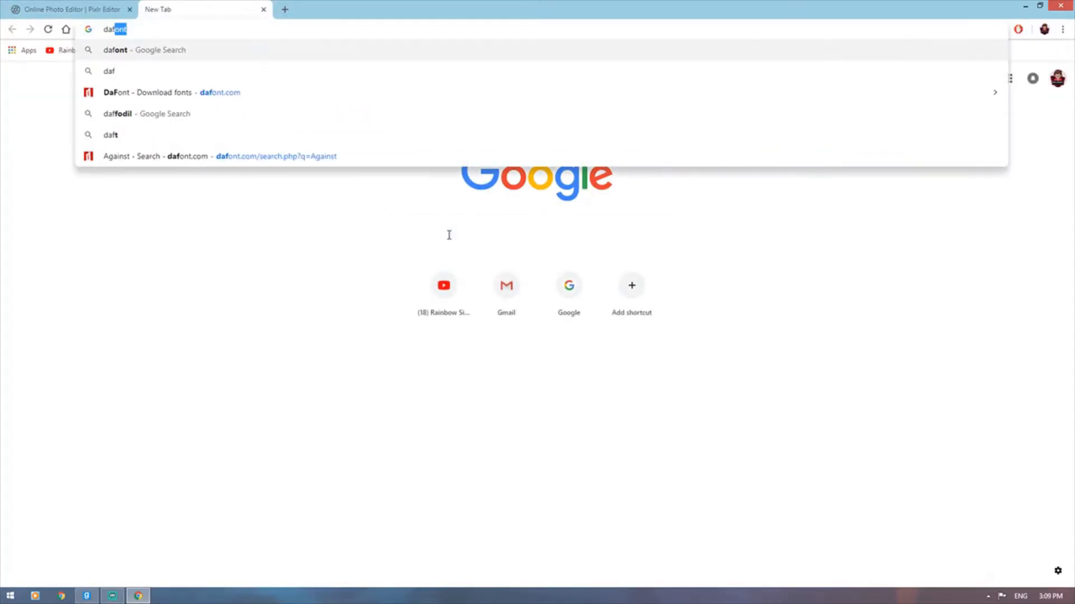
{"action": "type", "text": "ont"}
{"action": "key", "text": "Return"}
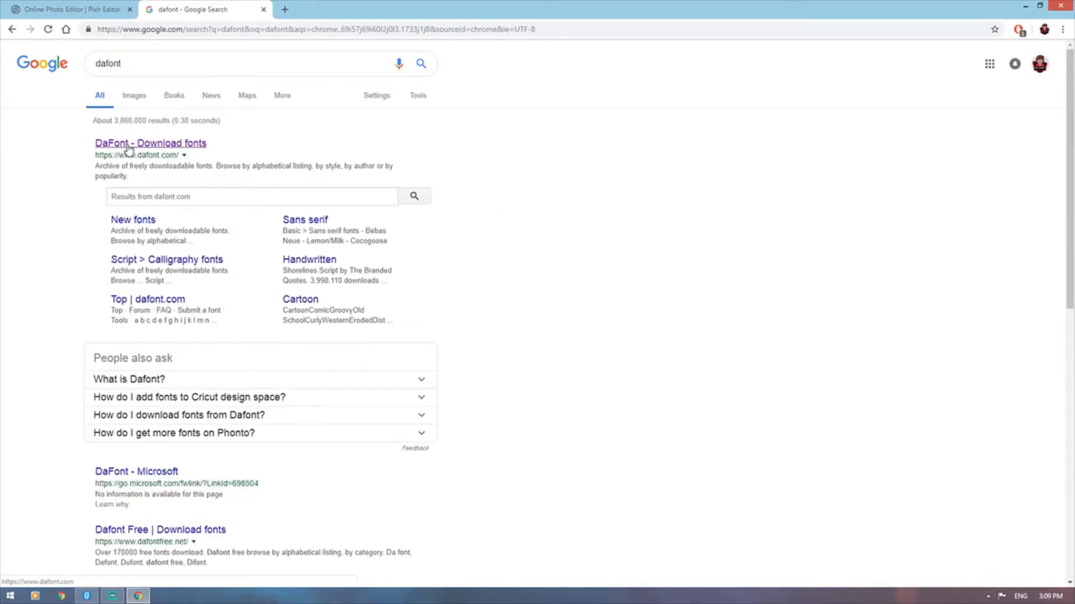
{"action": "left_click", "coordinate": [128, 149]}
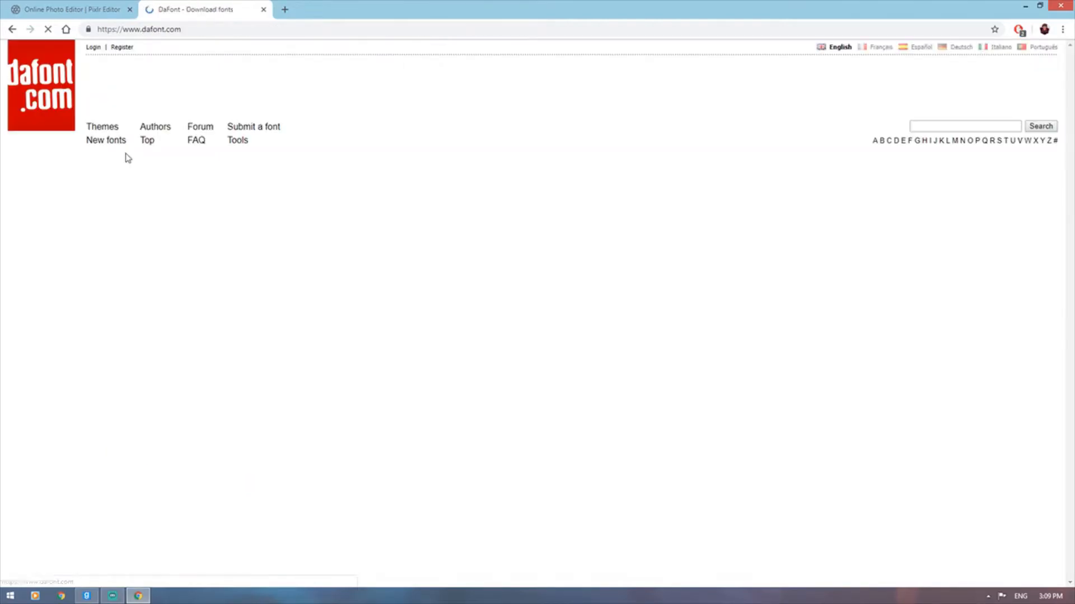
Download the Awesome Season font from DaFont's recently added fonts and open the downloaded zip archive
{"action": "scroll", "coordinate": [162, 254], "scroll_direction": "down", "scroll_amount": 3}
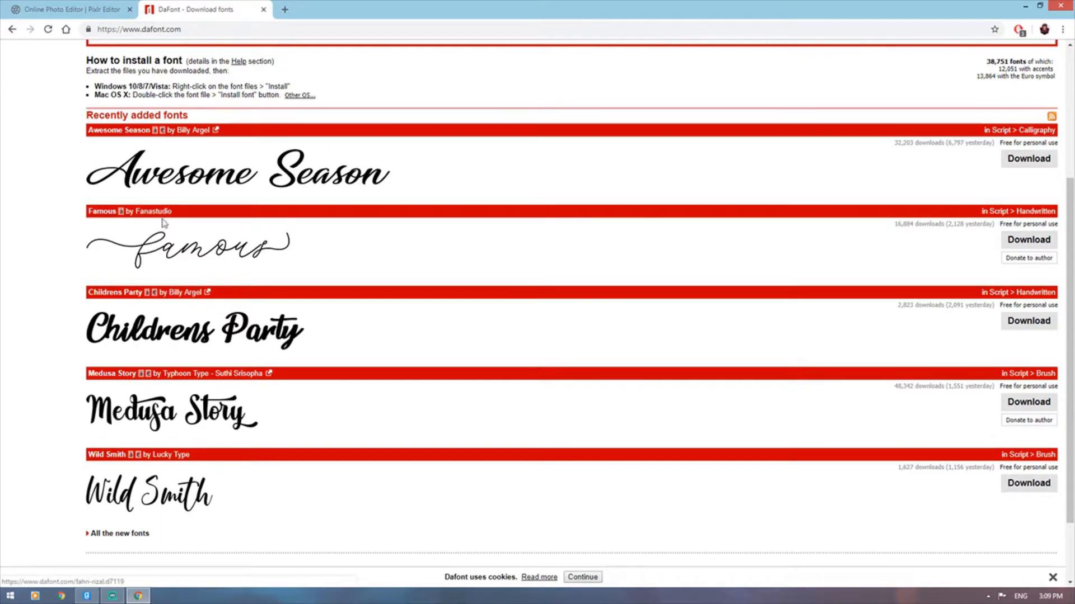
{"action": "scroll", "coordinate": [180, 383], "scroll_direction": "down", "scroll_amount": 2}
{"action": "scroll", "coordinate": [137, 394], "scroll_direction": "up", "scroll_amount": 5}
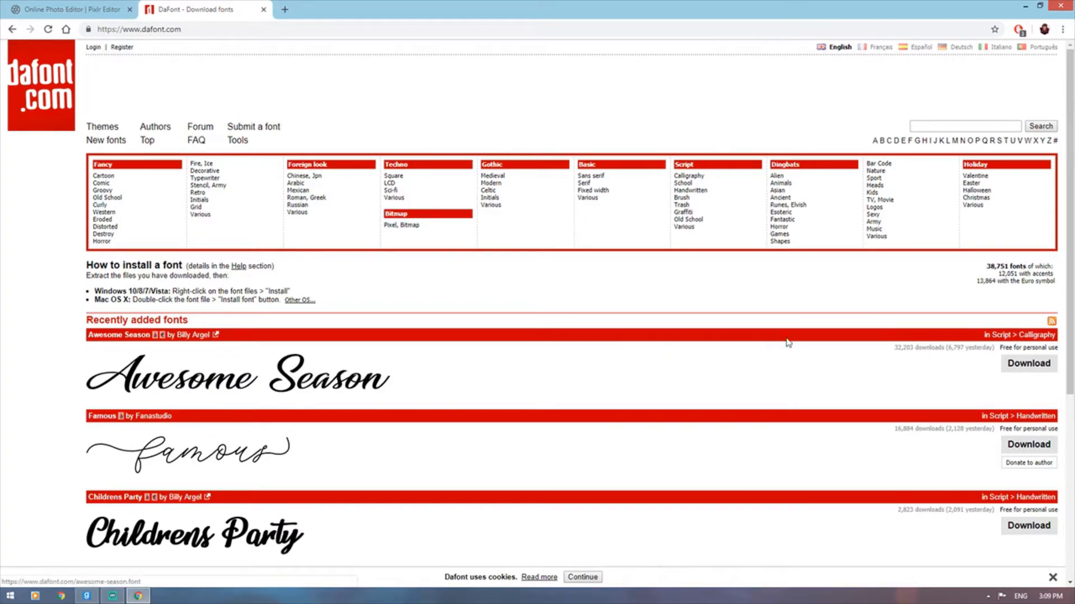
{"action": "left_click", "coordinate": [1029, 368]}
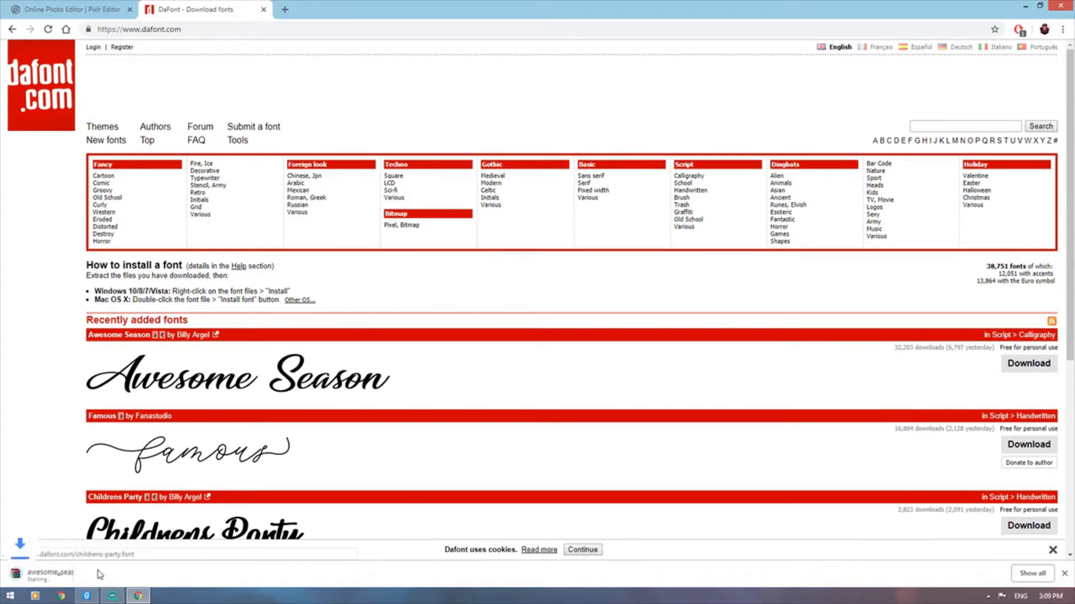
{"action": "left_click", "coordinate": [47, 581]}
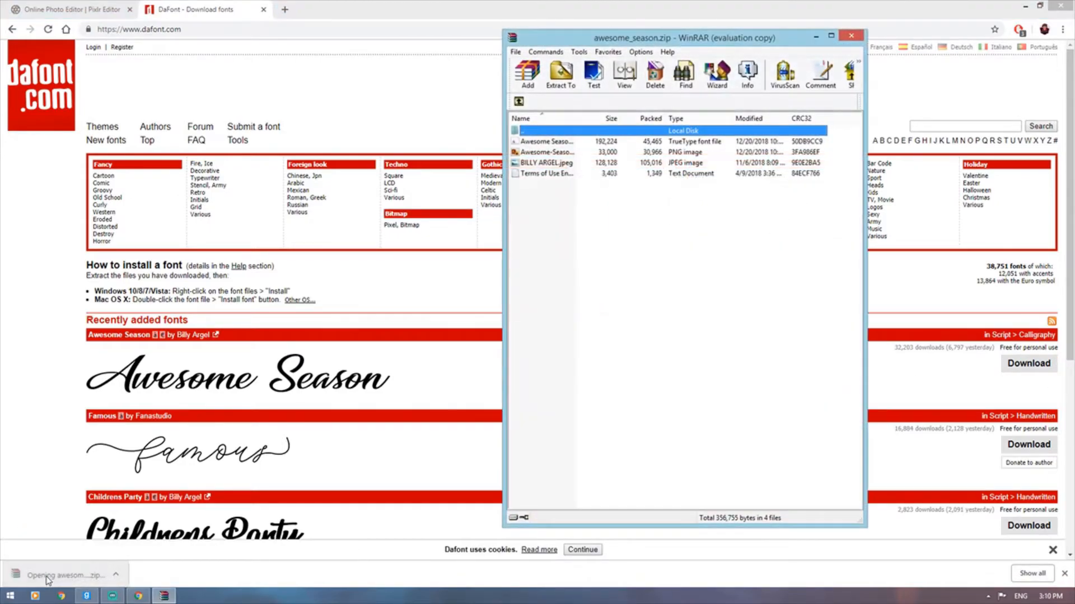
Dismiss the WinRAR purchase notice and examine the preview images and terms of use inside awesome_season.zip
{"action": "left_click", "coordinate": [599, 175]}
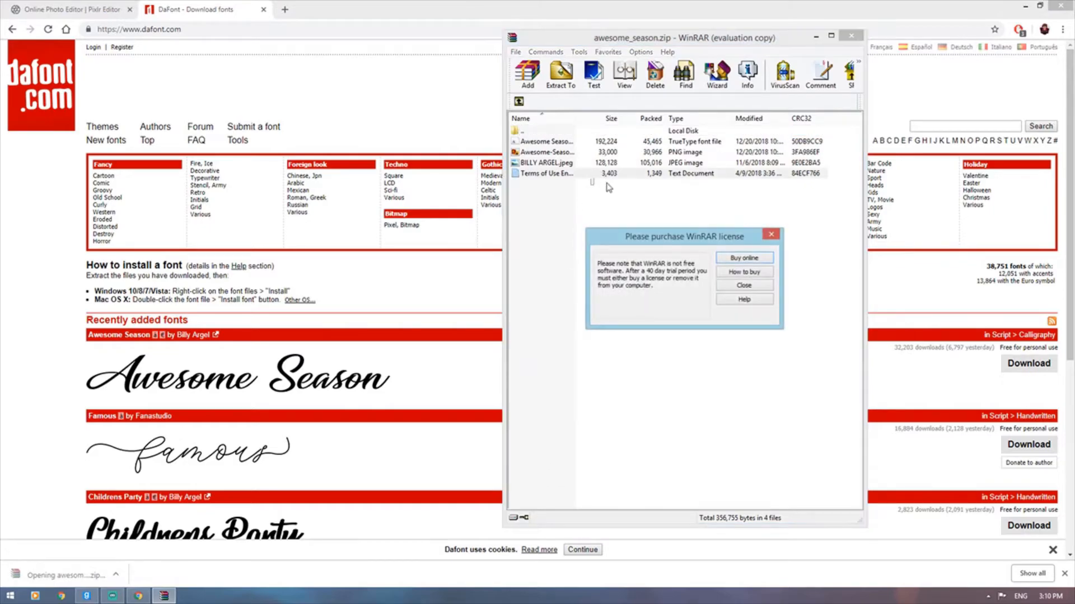
{"action": "left_click", "coordinate": [773, 235]}
{"action": "left_click_drag", "start_coordinate": [532, 213], "coordinate": [525, 141]}
{"action": "left_click", "coordinate": [554, 200]}
{"action": "double_click", "coordinate": [548, 152]}
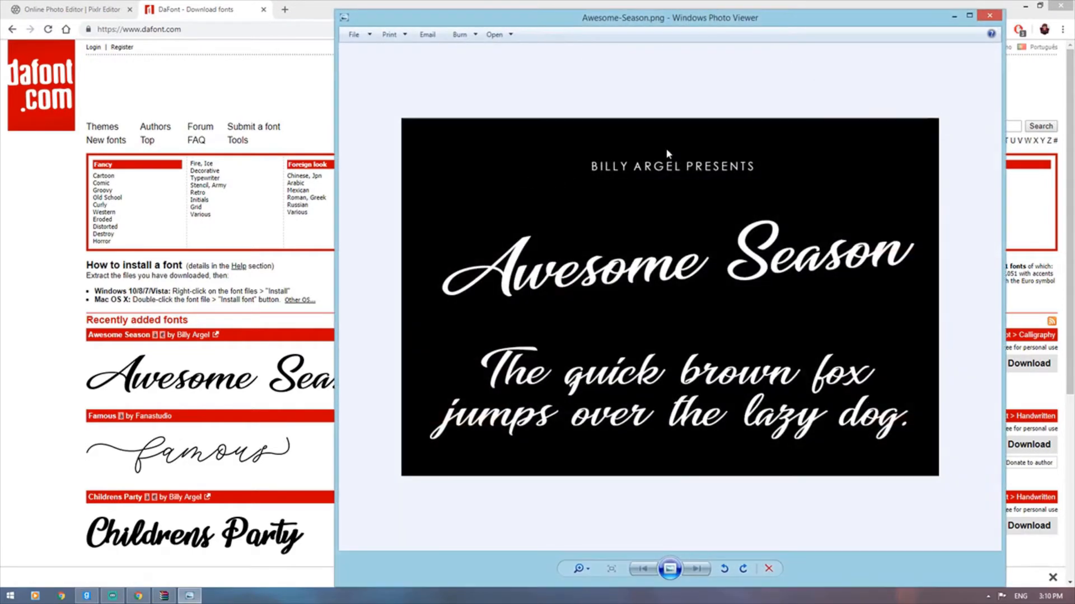
{"action": "left_click", "coordinate": [990, 16]}
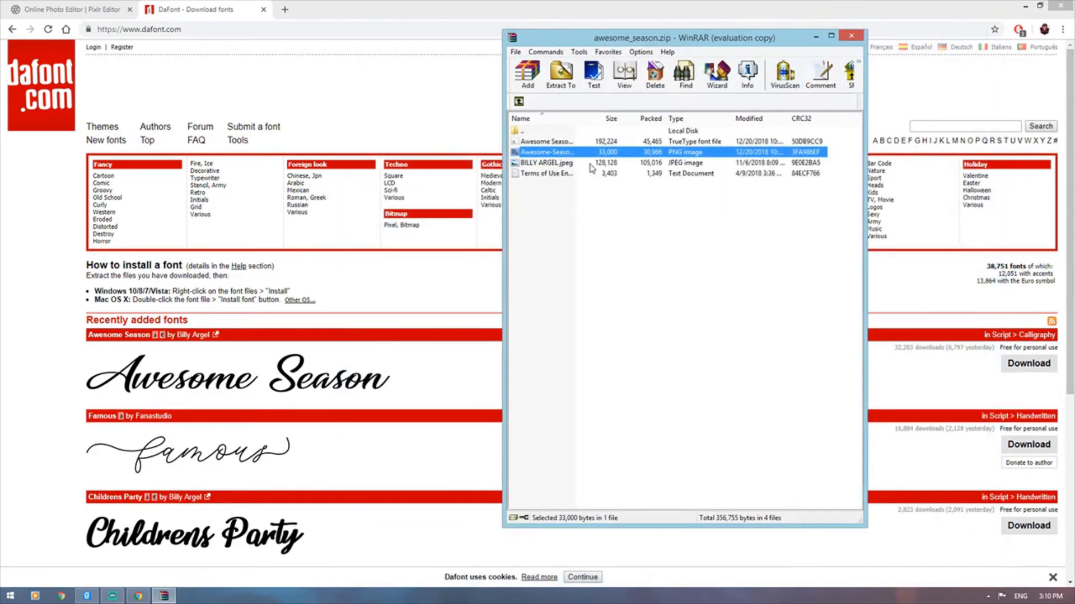
{"action": "double_click", "coordinate": [591, 164]}
{"action": "left_click", "coordinate": [986, 19]}
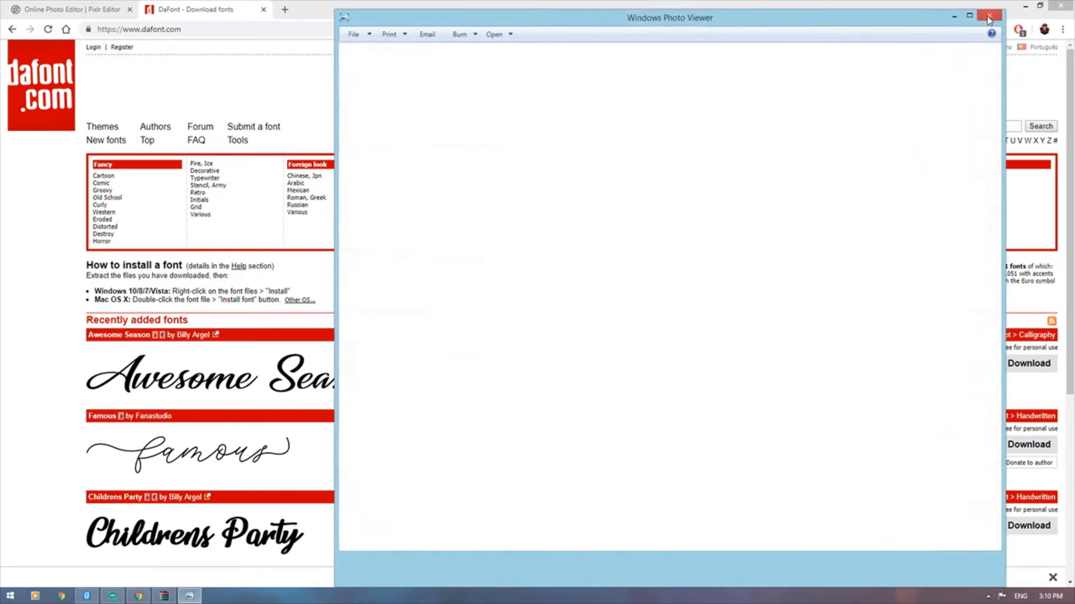
{"action": "double_click", "coordinate": [560, 173]}
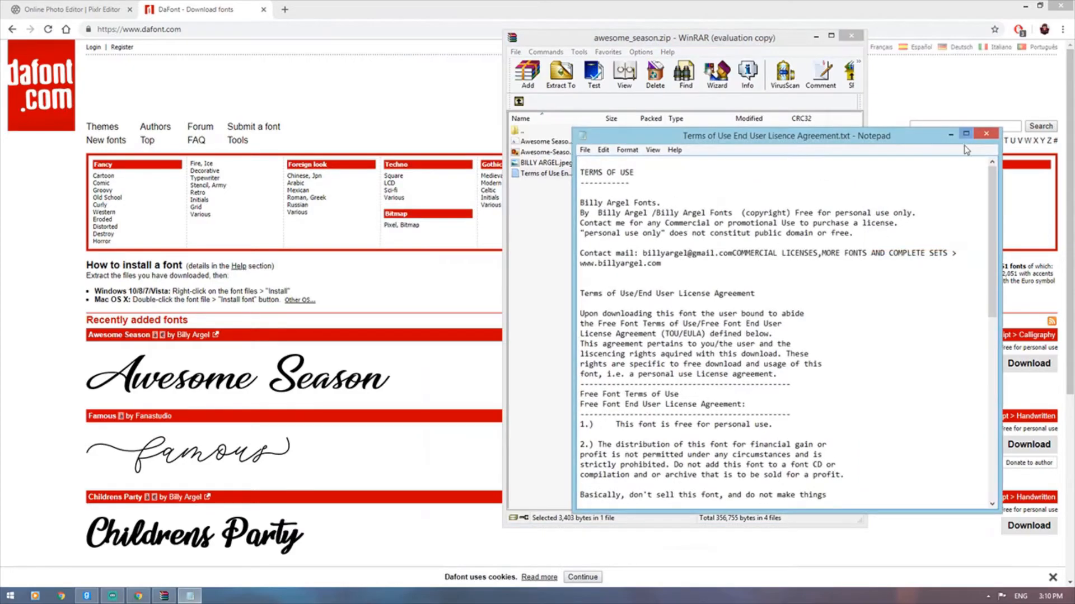
{"action": "left_click", "coordinate": [992, 138]}
Install the Awesome Season font from its TrueType file, and close the archive and the DaFont tab
{"action": "double_click", "coordinate": [547, 142]}
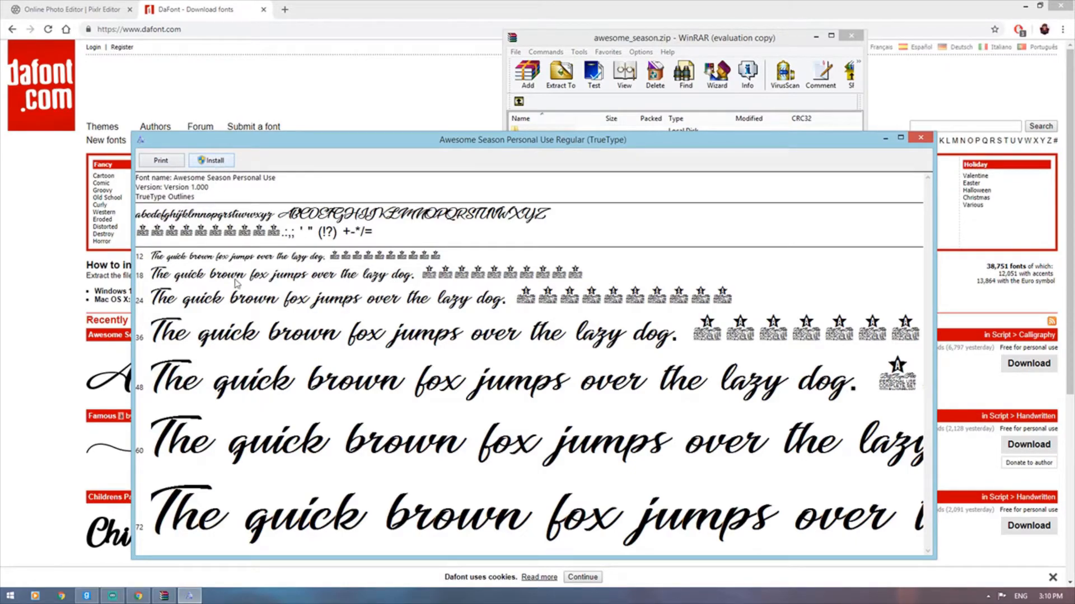
{"action": "left_click", "coordinate": [213, 161]}
{"action": "left_click", "coordinate": [923, 141]}
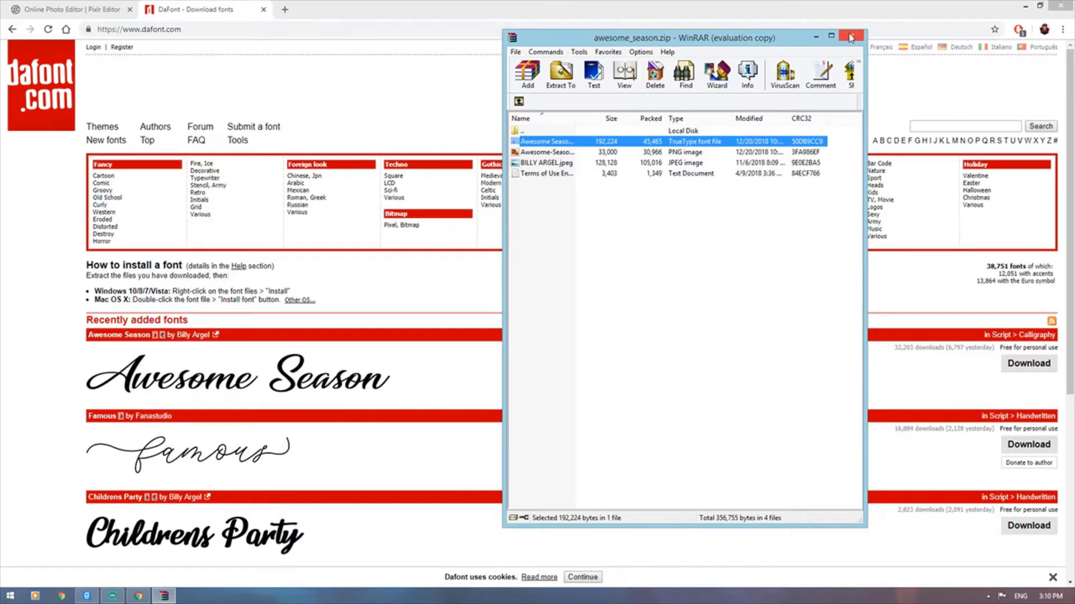
{"action": "left_click", "coordinate": [851, 37]}
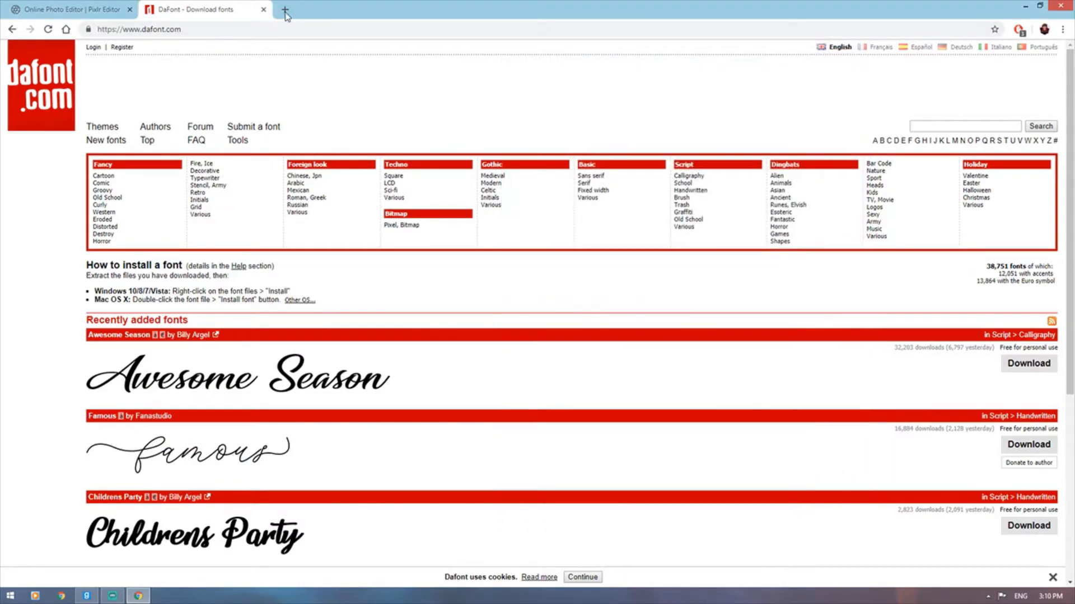
{"action": "left_click", "coordinate": [263, 10]}
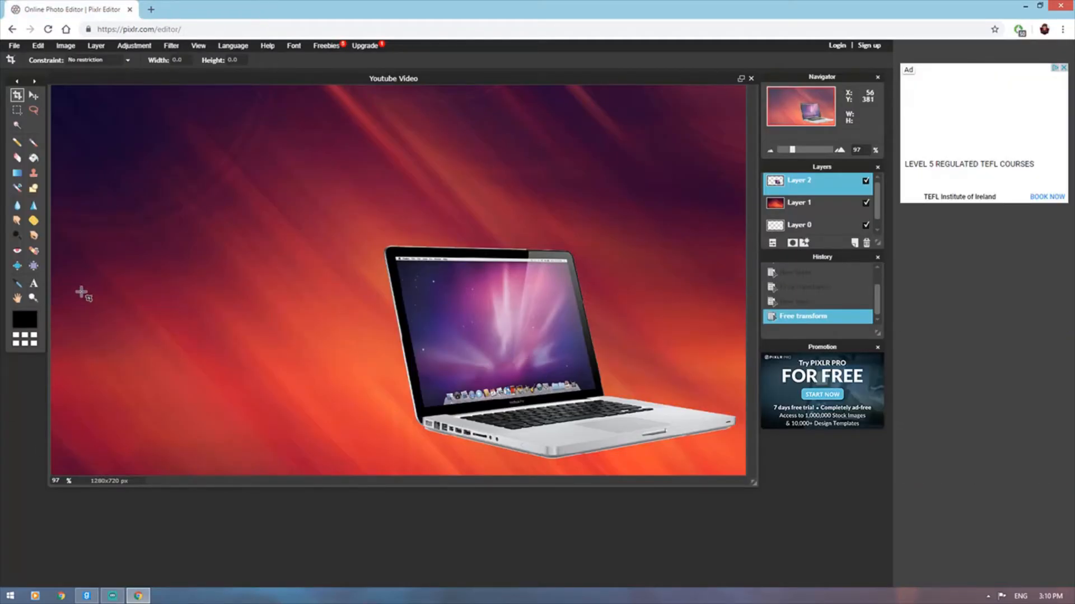
Start a new text with the Type tool in the upper part of the canvas, above the laptop
{"action": "left_click", "coordinate": [33, 284]}
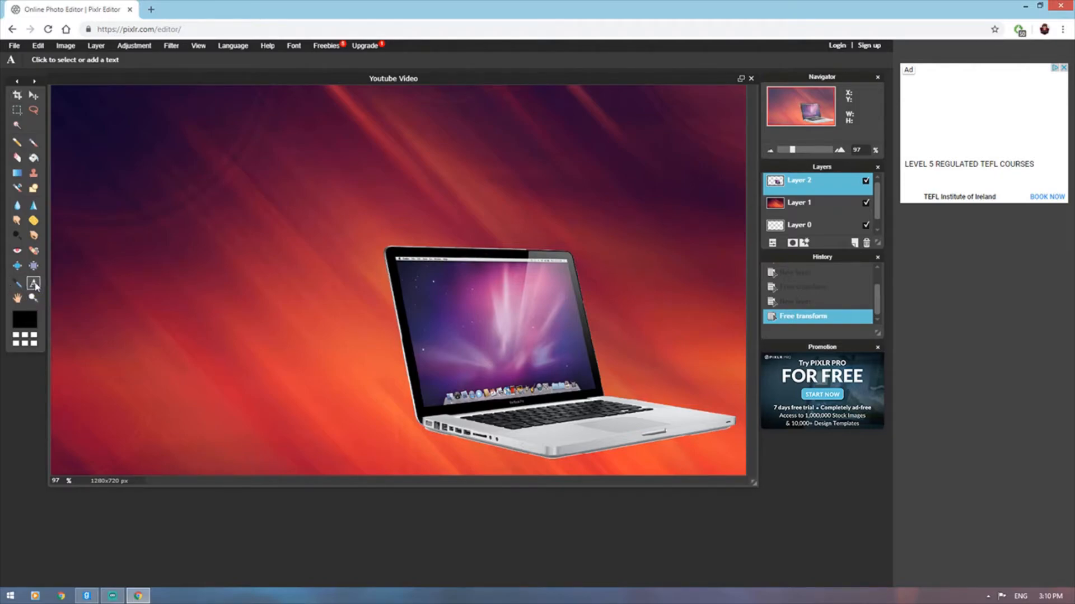
{"action": "left_click", "coordinate": [250, 133]}
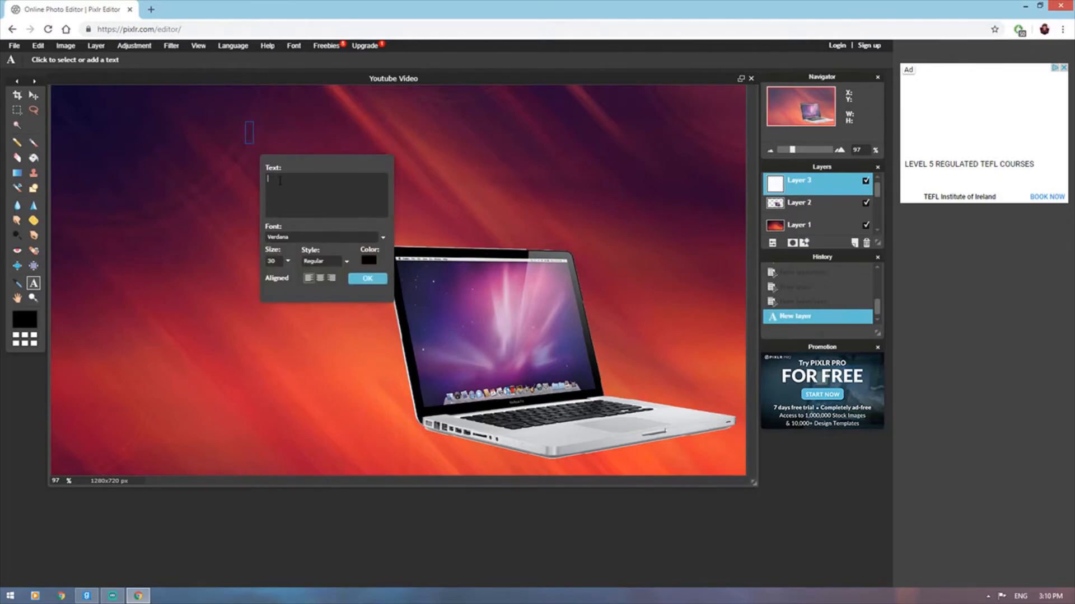
{"action": "type", "text": "ow"}
{"action": "key", "text": "BackSpace"}
{"action": "key", "text": "BackSpace"}
{"action": "key", "text": "BackSpace"}
{"action": "type", "text": "How"}
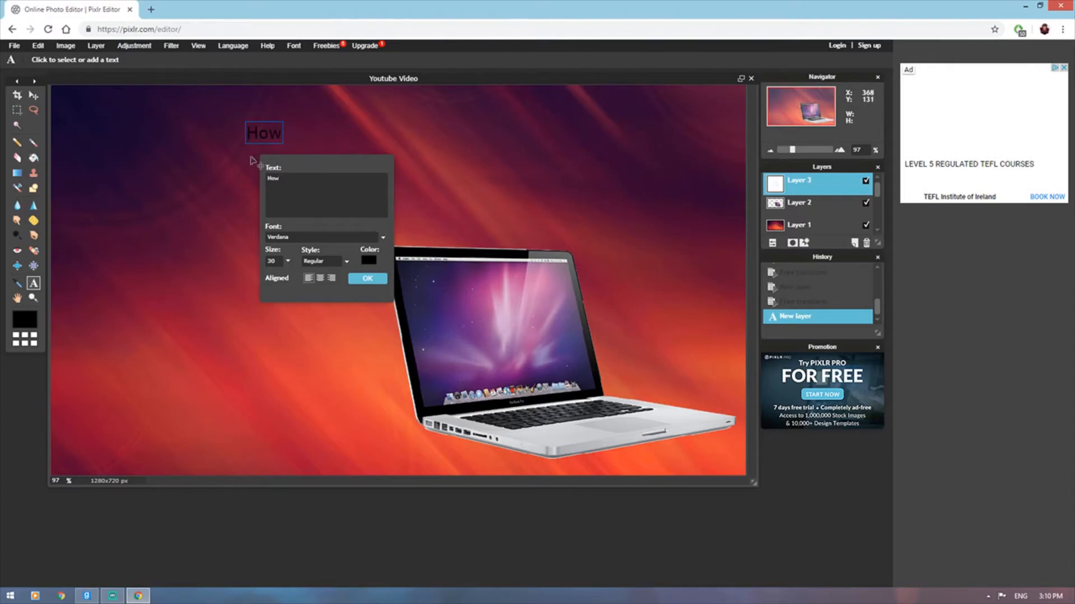
{"action": "key", "text": "BackSpace"}
{"action": "key", "text": "BackSpace"}
{"action": "key", "text": "BackSpace"}
Set the text's font to Asking Mind and enter "How to create a youtube thumnail" as its content
{"action": "left_click", "coordinate": [294, 237]}
{"action": "left_click", "coordinate": [293, 237]}
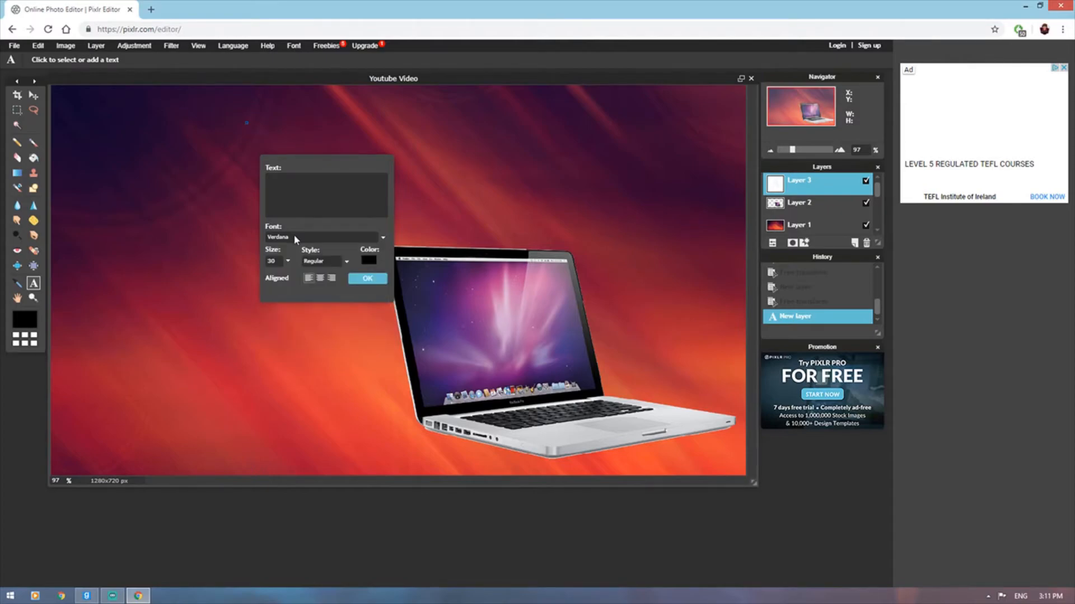
{"action": "left_click", "coordinate": [295, 238]}
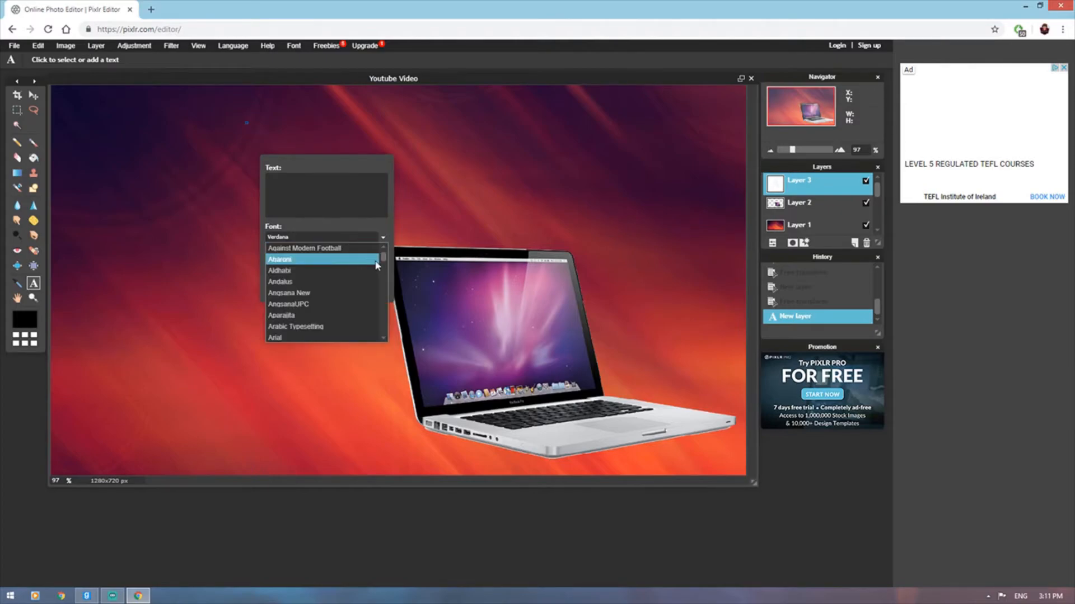
{"action": "left_click_drag", "start_coordinate": [384, 261], "coordinate": [384, 264]}
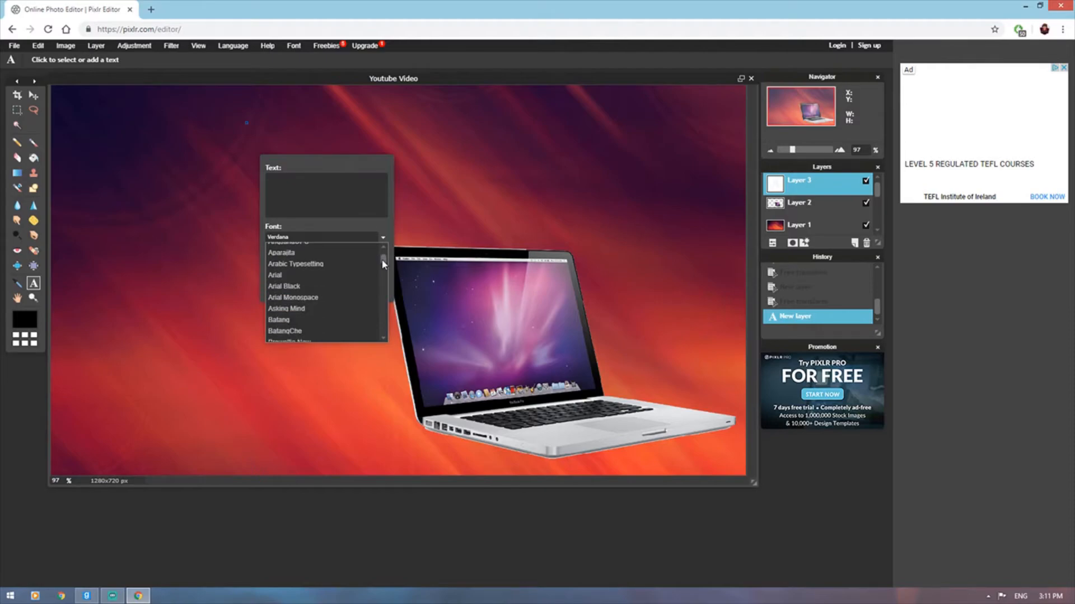
{"action": "left_click", "coordinate": [319, 314]}
{"action": "type", "text": "How to create a youtube thumnail"}
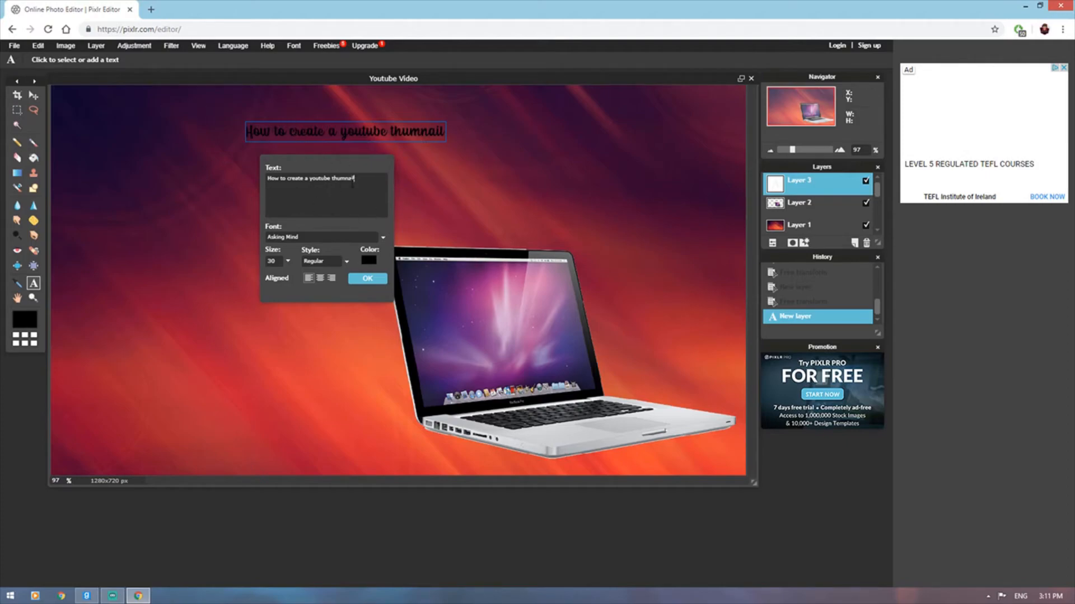
Correct the title text to "How to create a youtube thumbnail" and set its font size to 75
{"action": "type", "text": "b"}
{"action": "left_click", "coordinate": [288, 263]}
{"action": "left_click_drag", "start_coordinate": [236, 276], "coordinate": [239, 277]}
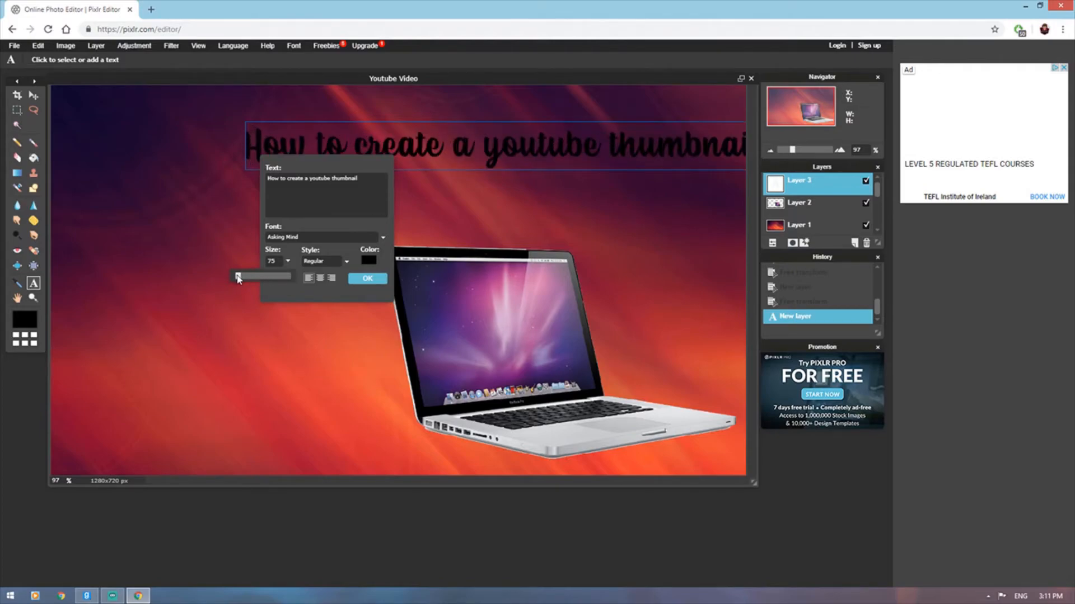
Move the title so it sits centred along the canvas's upper edge, and finish the text edit
{"action": "left_click", "coordinate": [365, 279]}
{"action": "left_click", "coordinate": [448, 174]}
{"action": "left_click_drag", "start_coordinate": [463, 162], "coordinate": [381, 135]}
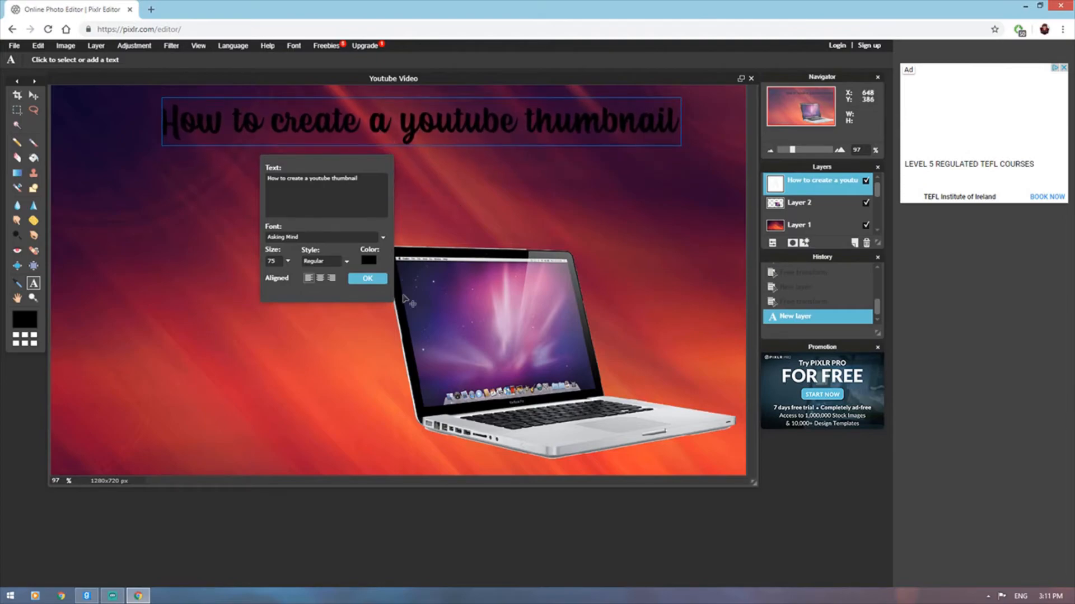
{"action": "left_click", "coordinate": [363, 279]}
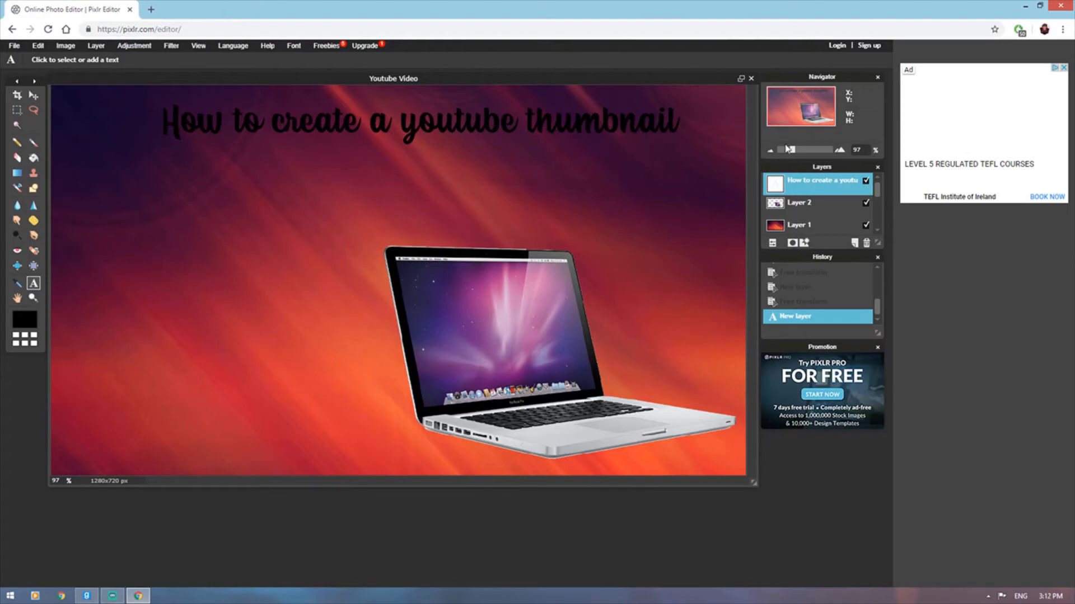
Add a drop shadow layer style to the title text with an angle of -121° and 78 opacity
{"action": "right_click", "coordinate": [806, 187]}
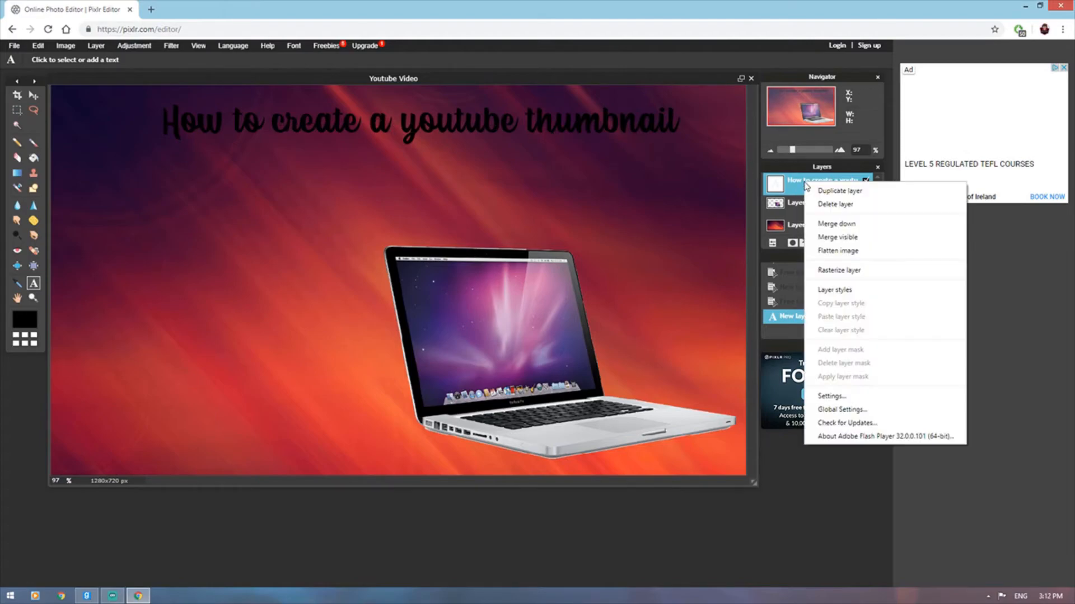
{"action": "left_click", "coordinate": [836, 290]}
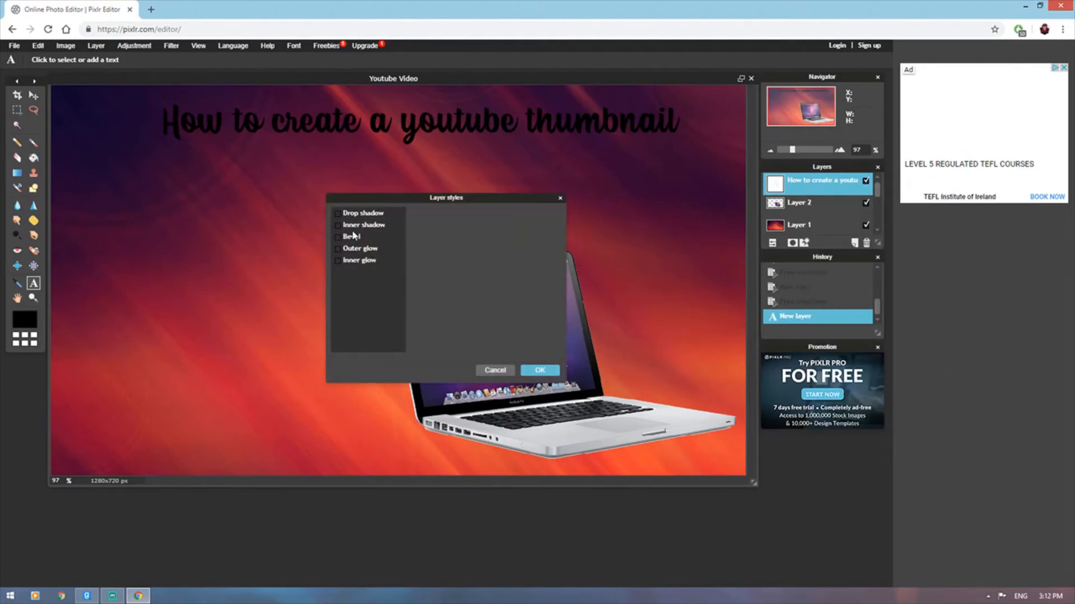
{"action": "left_click", "coordinate": [338, 214]}
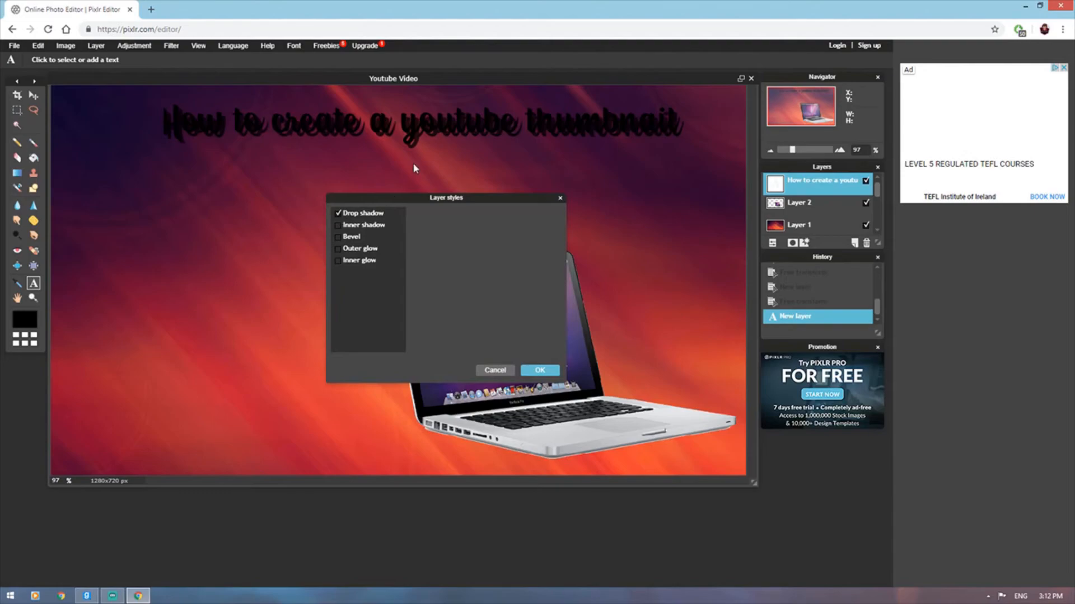
{"action": "left_click", "coordinate": [370, 215]}
{"action": "left_click_drag", "start_coordinate": [479, 274], "coordinate": [477, 268]}
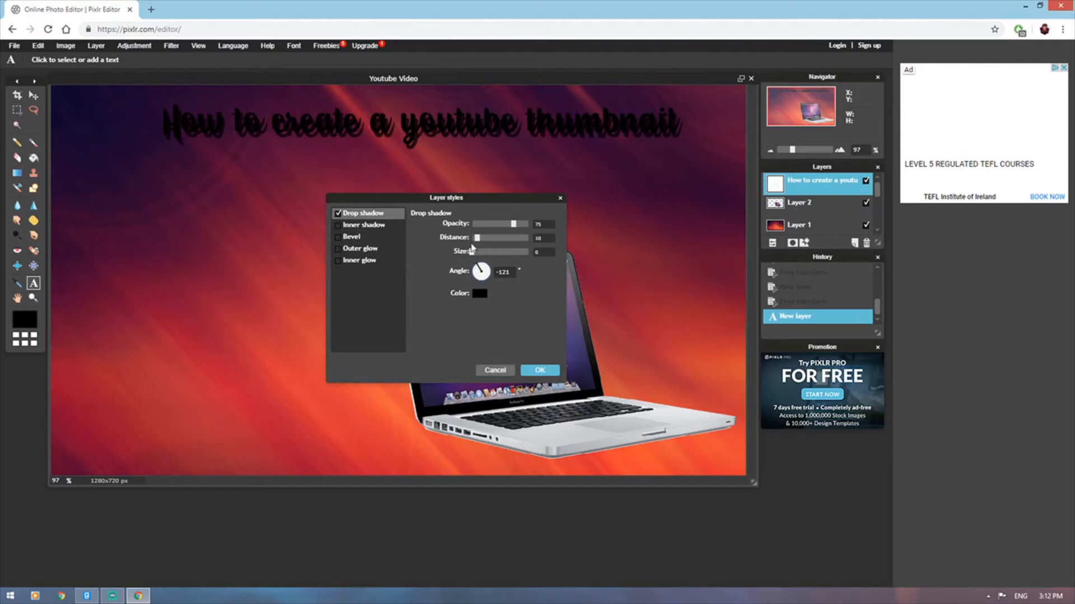
{"action": "left_click_drag", "start_coordinate": [515, 230], "coordinate": [517, 231]}
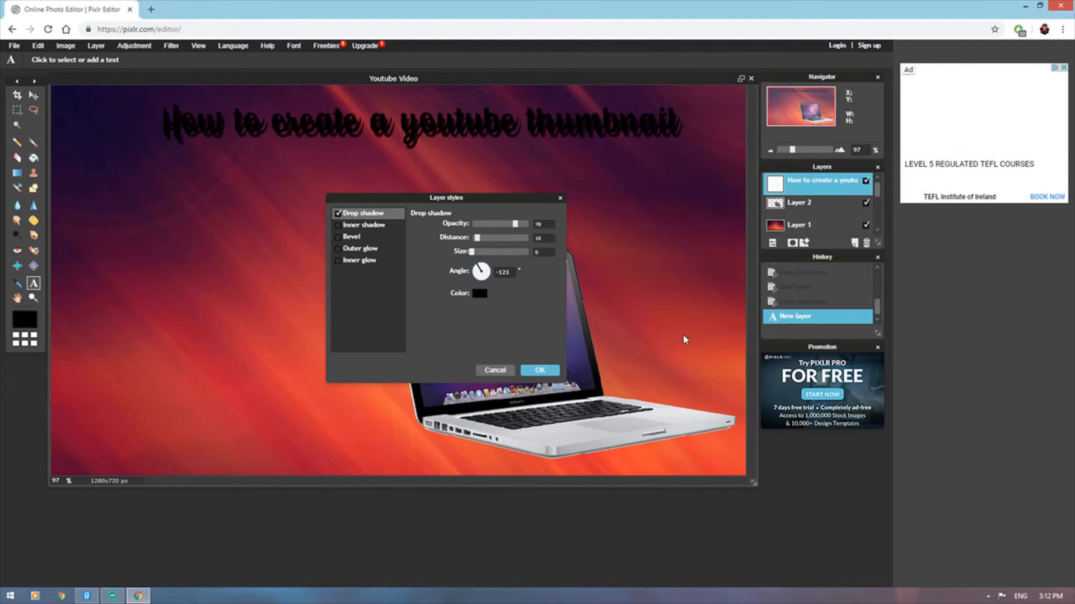
{"action": "left_click", "coordinate": [538, 370]}
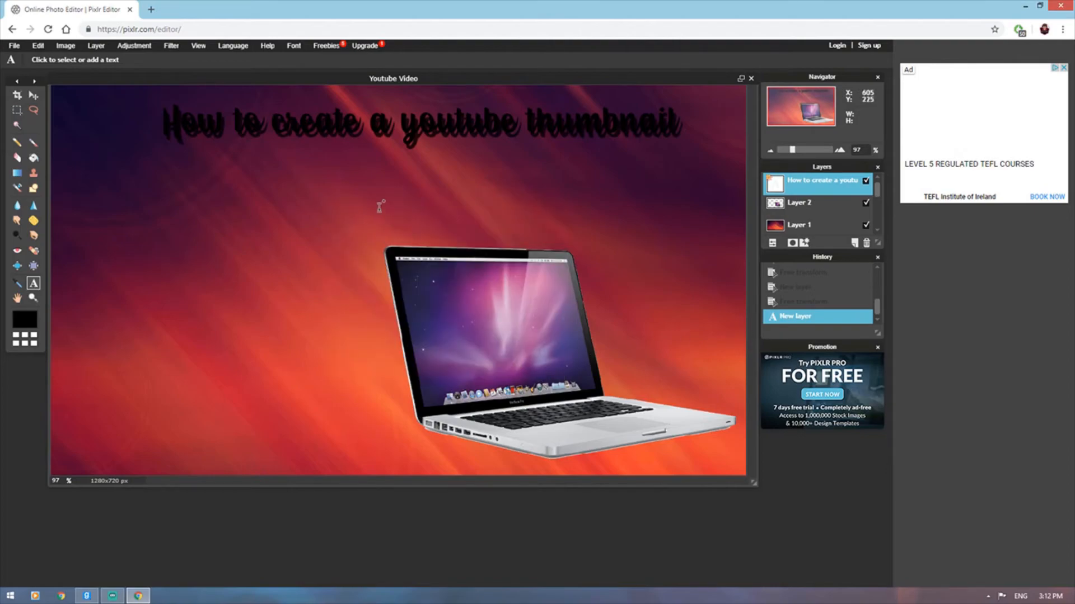
Insert the YouTube logo youtube_PNG13.png from the Desktop as a new image layer
{"action": "left_click", "coordinate": [67, 47]}
{"action": "mouse_move", "coordinate": [96, 45]}
{"action": "left_click", "coordinate": [121, 97]}
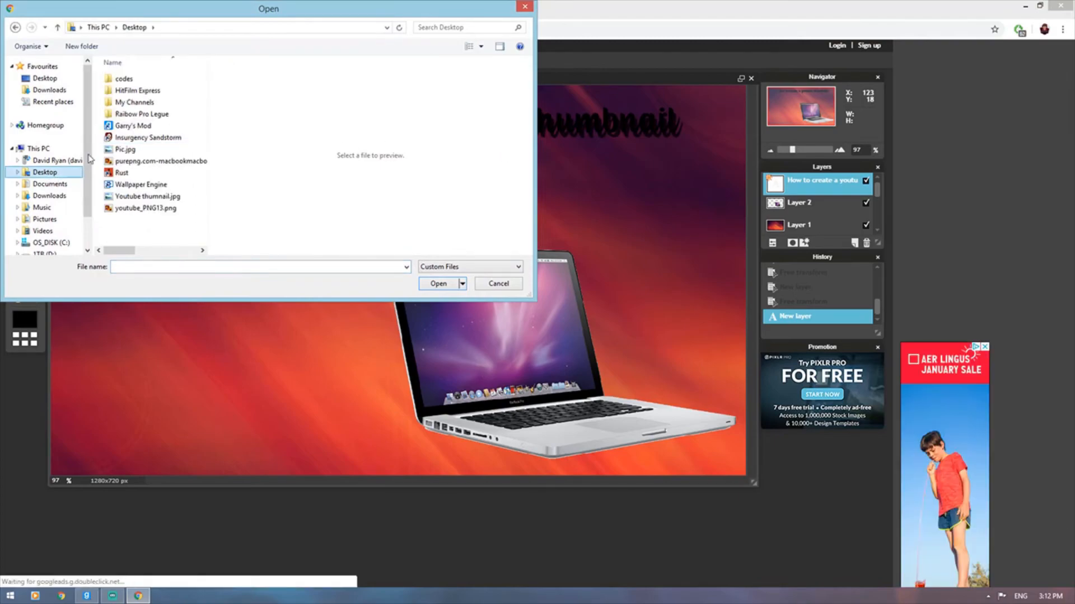
{"action": "left_click", "coordinate": [176, 197]}
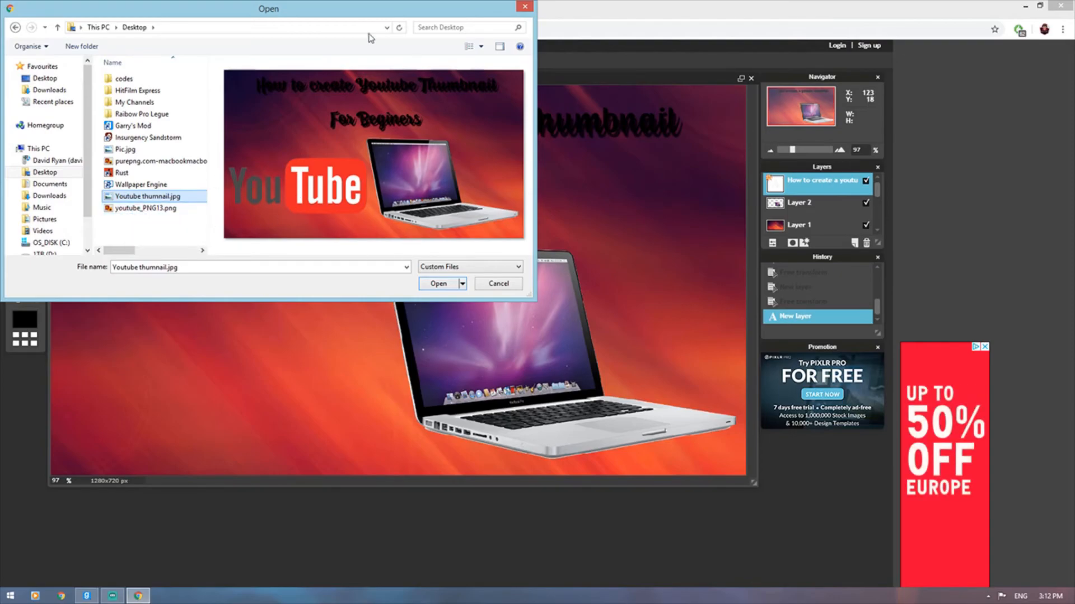
{"action": "double_click", "coordinate": [145, 207]}
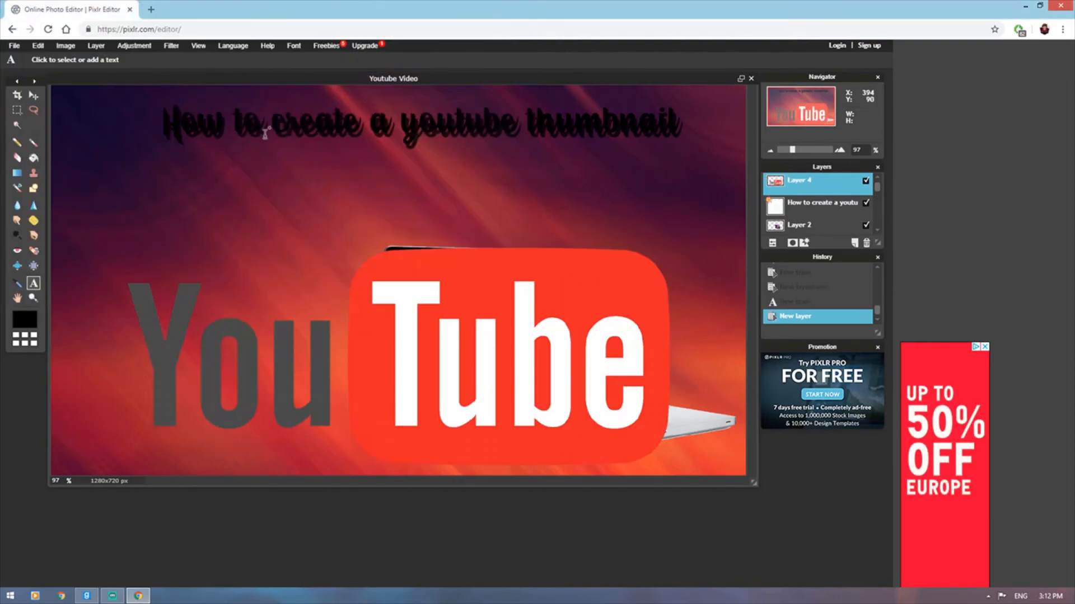
Scale down the YouTube logo with Free transform, place it in the empty area beside the laptop, and apply the changes
{"action": "left_click", "coordinate": [45, 47]}
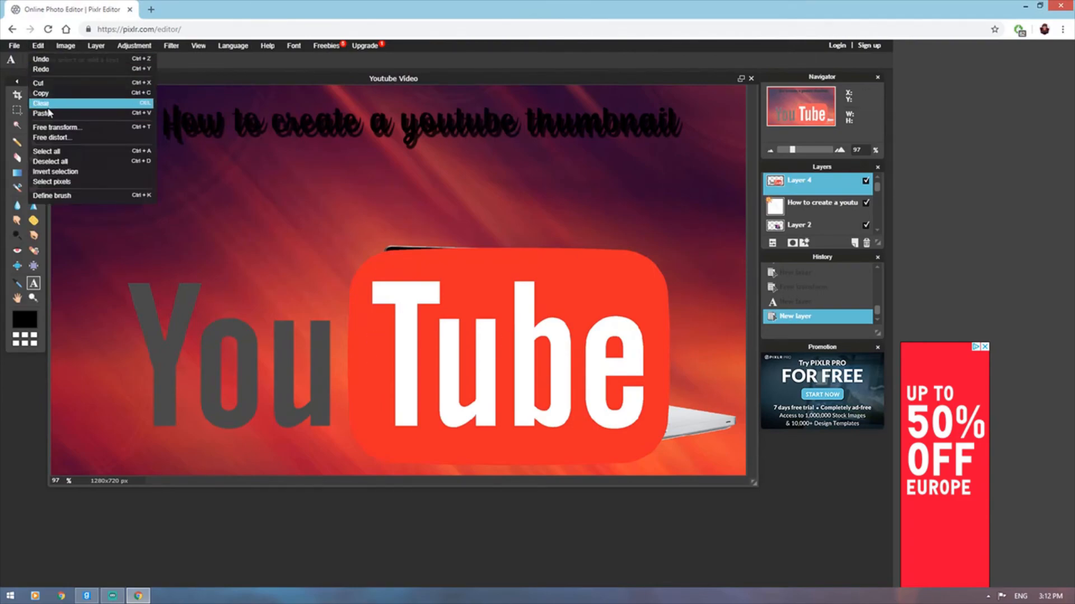
{"action": "left_click", "coordinate": [53, 129]}
{"action": "left_click_drag", "start_coordinate": [125, 248], "coordinate": [182, 285]}
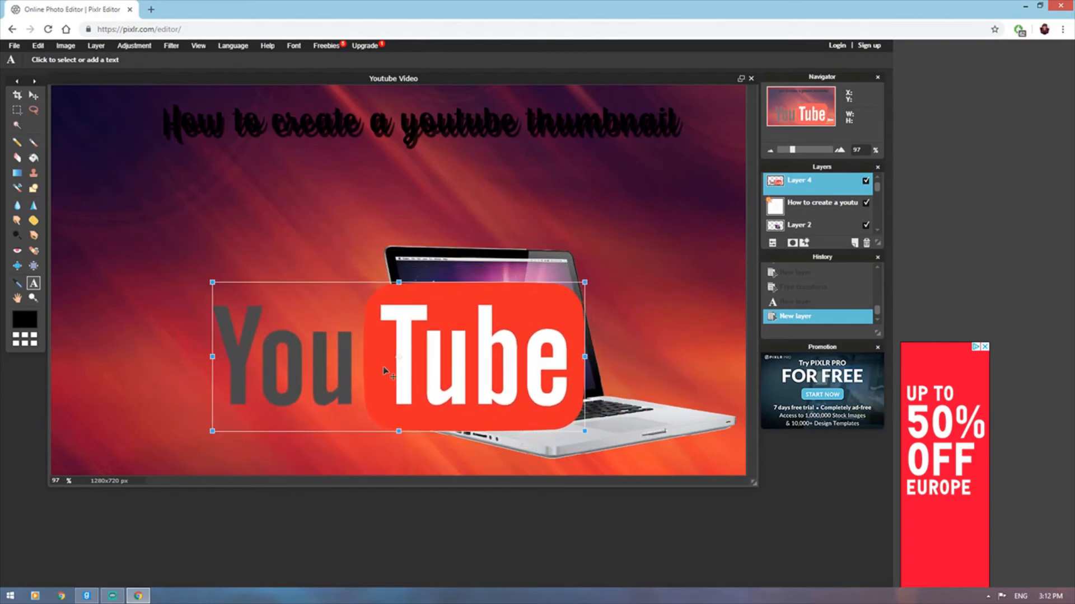
{"action": "left_click_drag", "start_coordinate": [427, 376], "coordinate": [296, 366]}
{"action": "left_click_drag", "start_coordinate": [81, 278], "coordinate": [129, 297]}
{"action": "left_click_drag", "start_coordinate": [328, 372], "coordinate": [255, 339]}
{"action": "left_click_drag", "start_coordinate": [56, 261], "coordinate": [22, 246]}
{"action": "left_click_drag", "start_coordinate": [224, 307], "coordinate": [252, 343]}
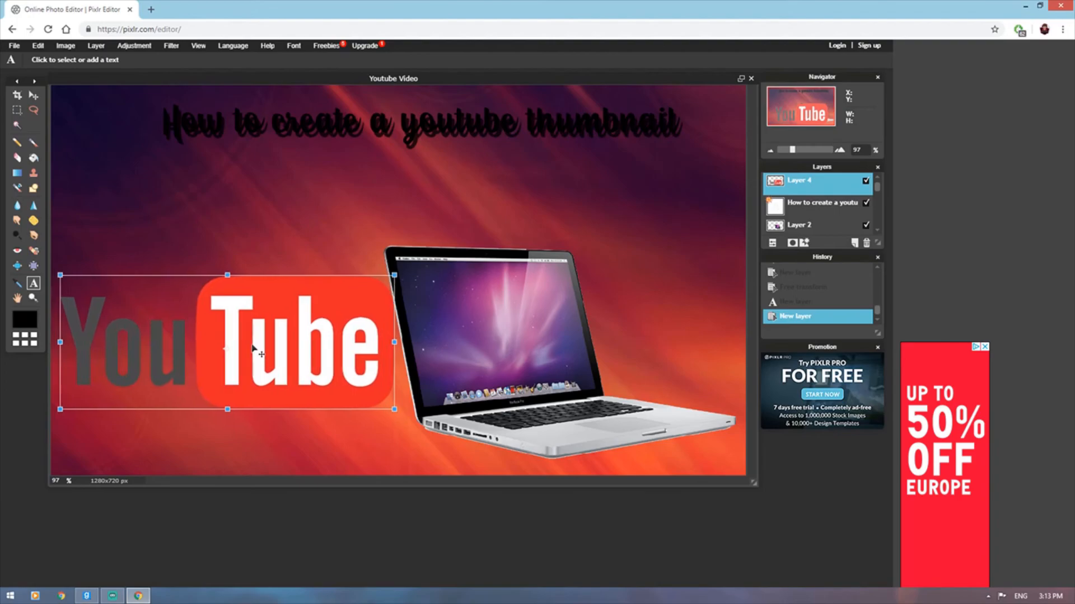
{"action": "left_click", "coordinate": [313, 487]}
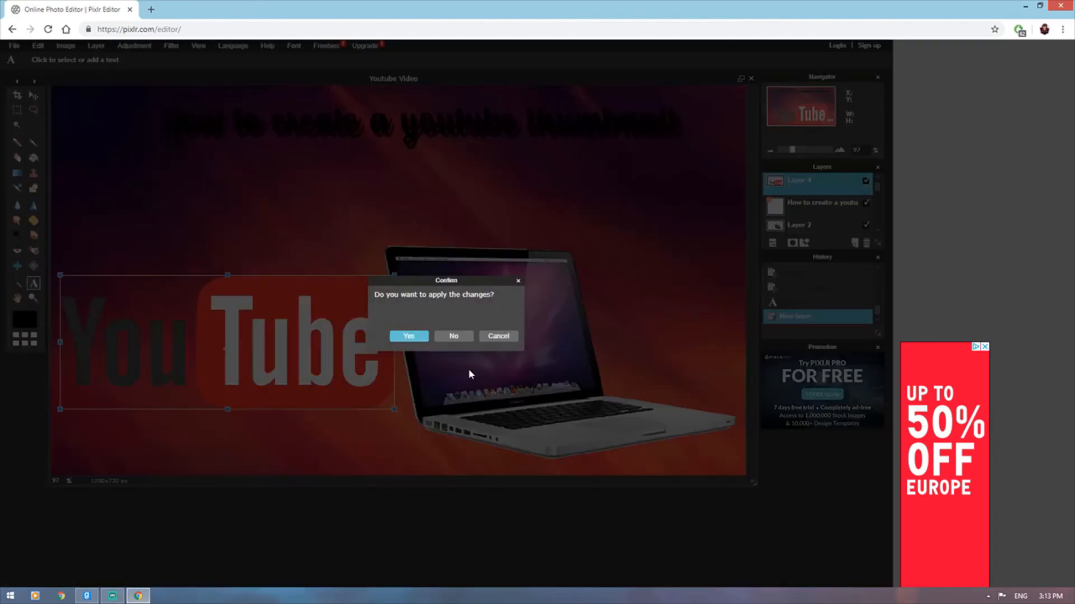
{"action": "left_click", "coordinate": [409, 336]}
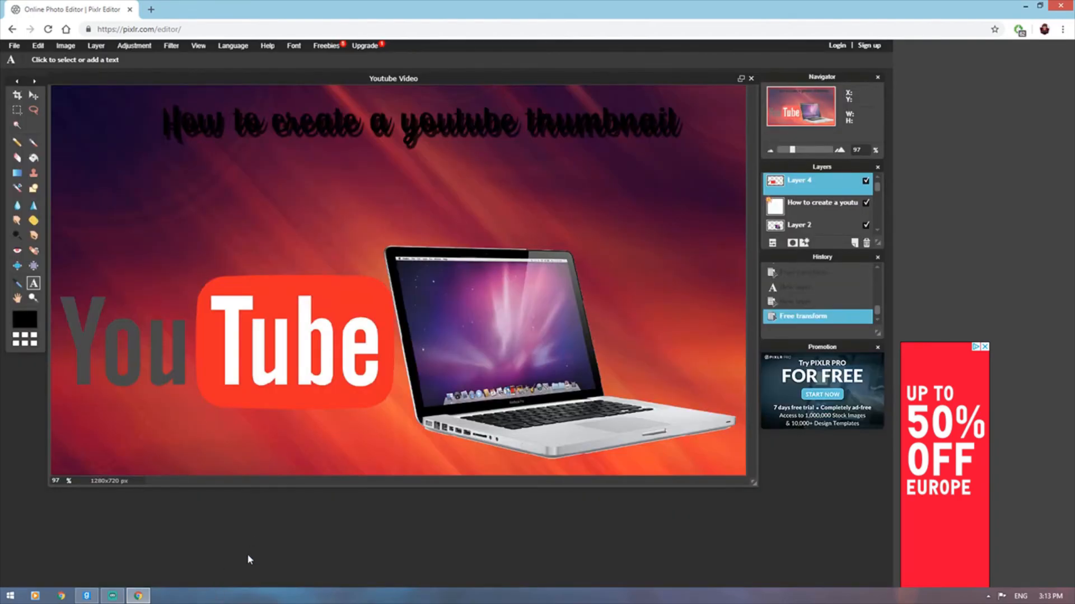